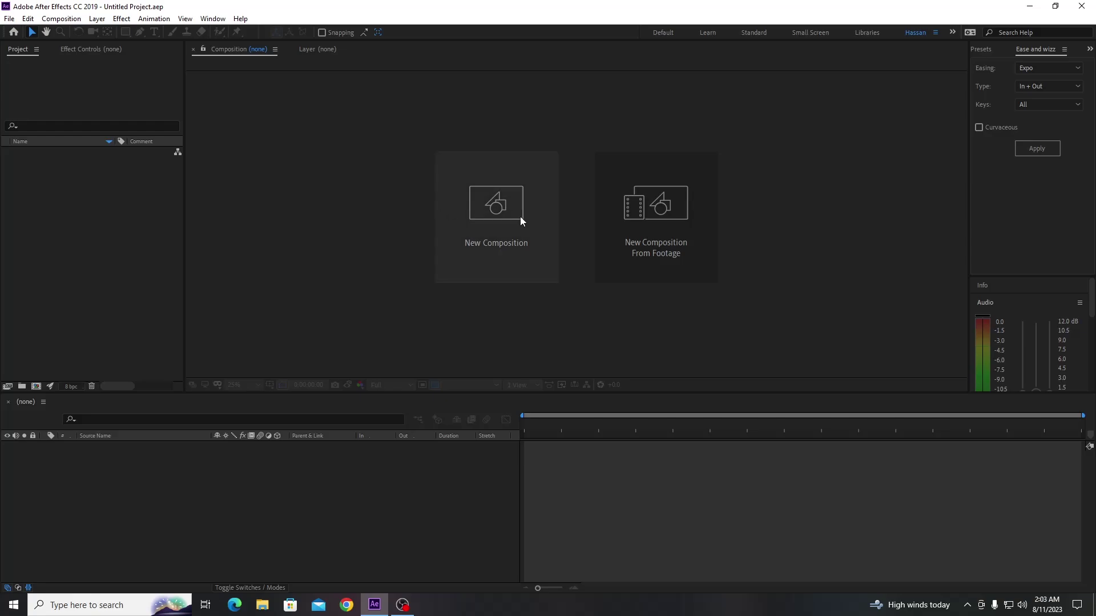
Create Comp 1 at 1920×1080, 30 fps with a duration of 0:00:10:04
click(485, 217)
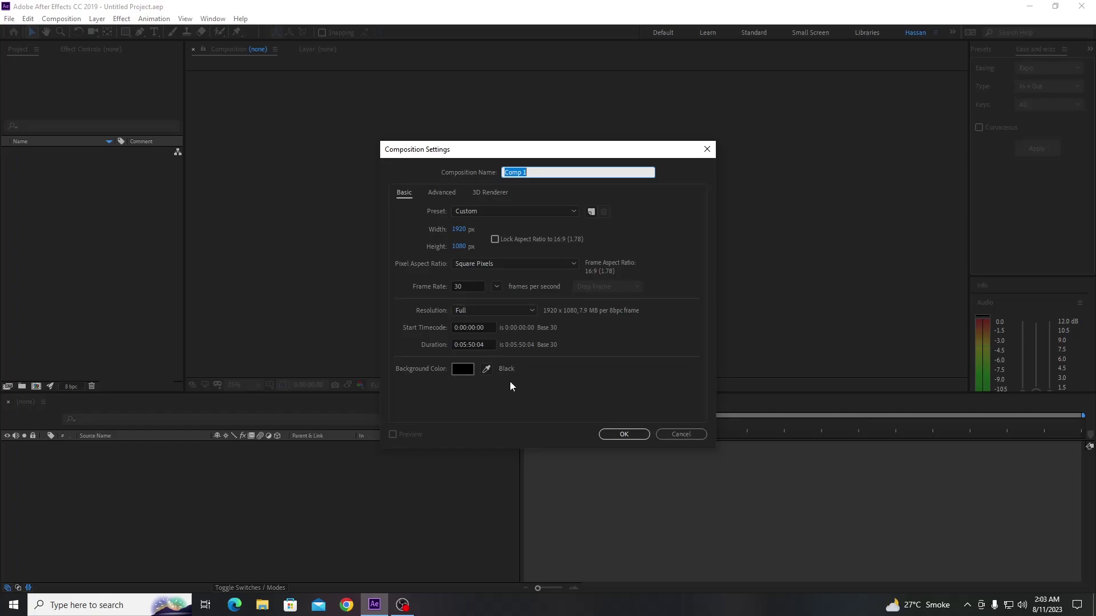
click(466, 345)
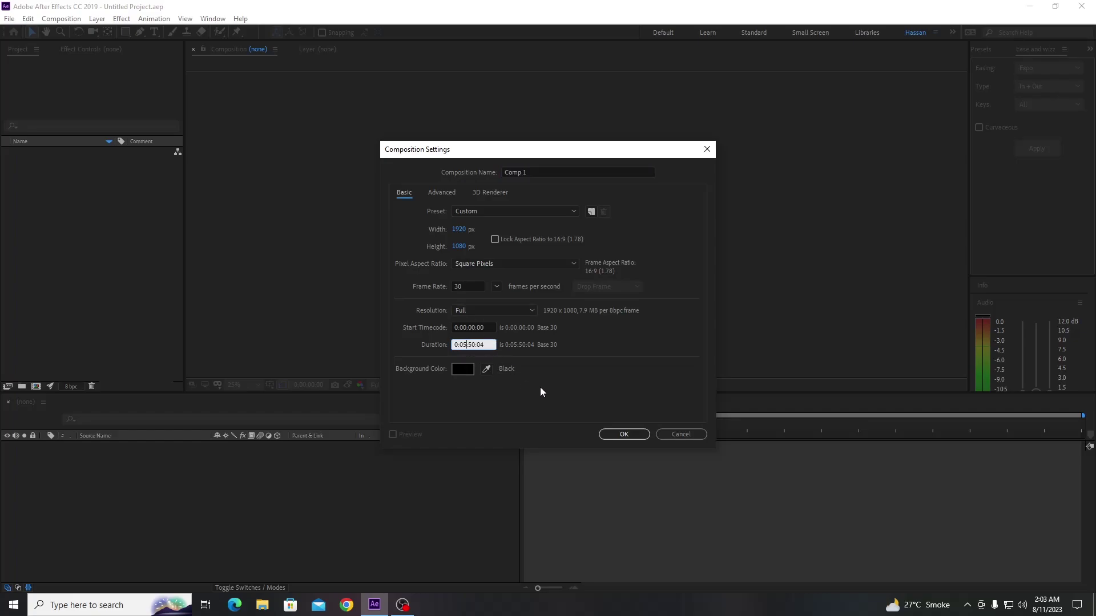
key(BackSpace)
text(0)
key(BackSpace)
text(1)
key(Return)
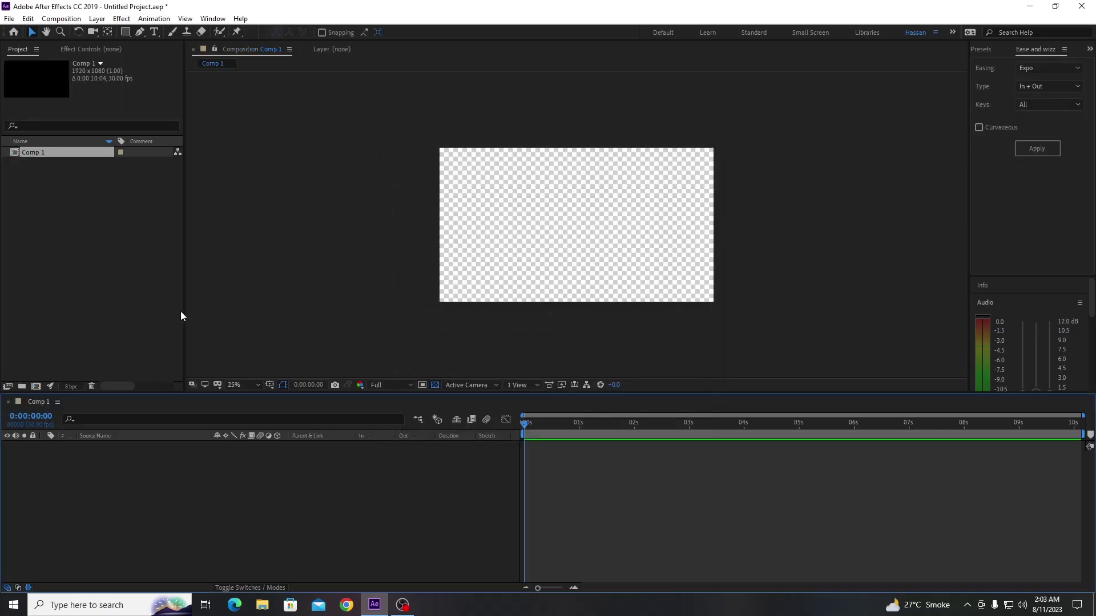
Add a text layer reading 1 near the comp centre and enlarge its font to about 152 px
right_click(103, 209)
click(64, 223)
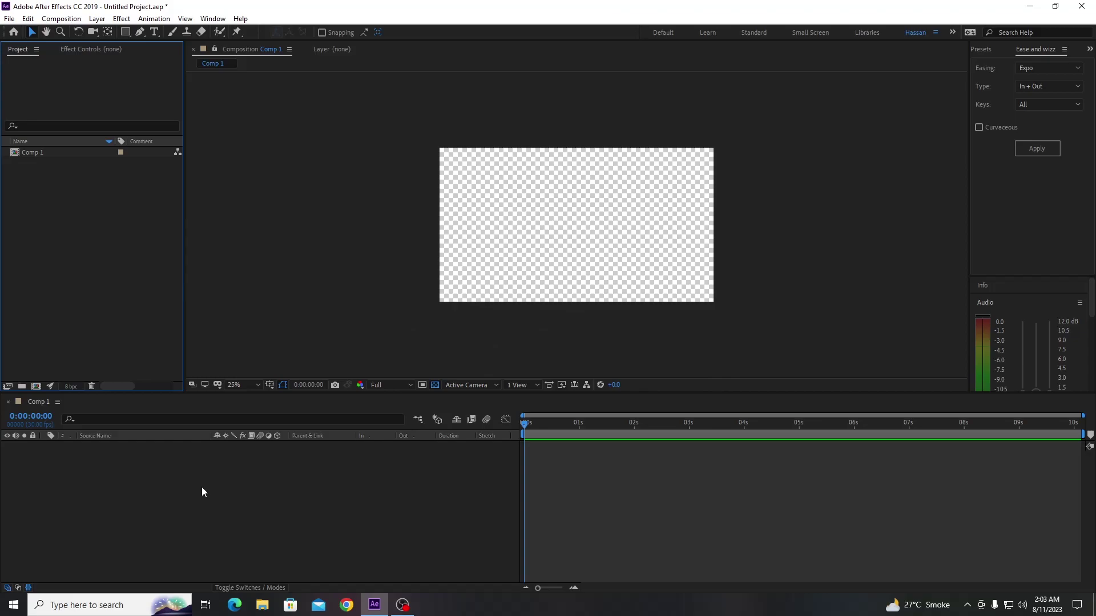
click(201, 487)
click(154, 32)
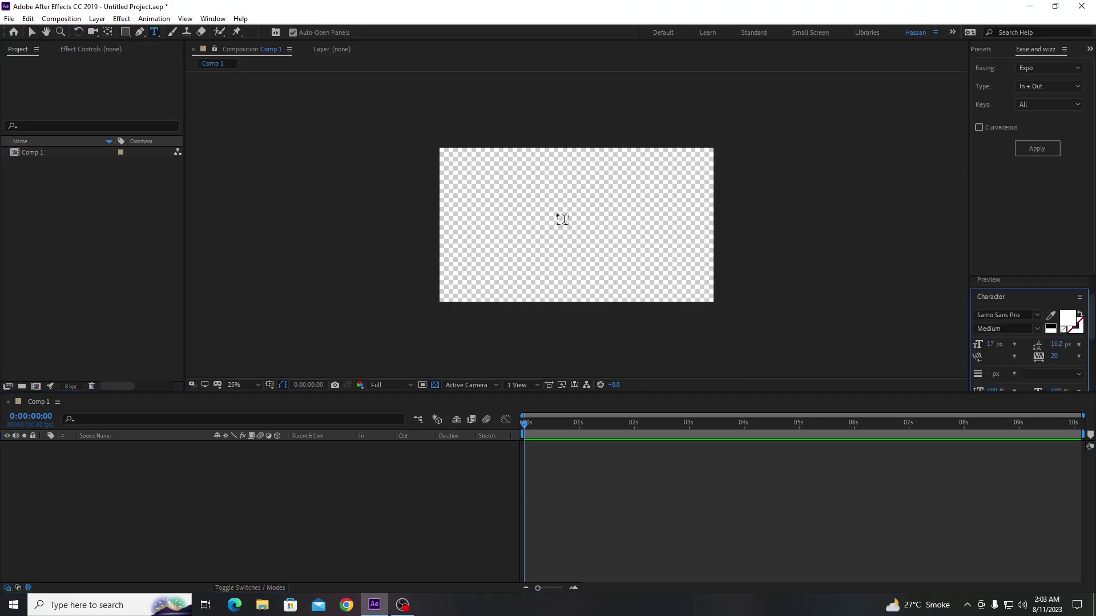
click(559, 218)
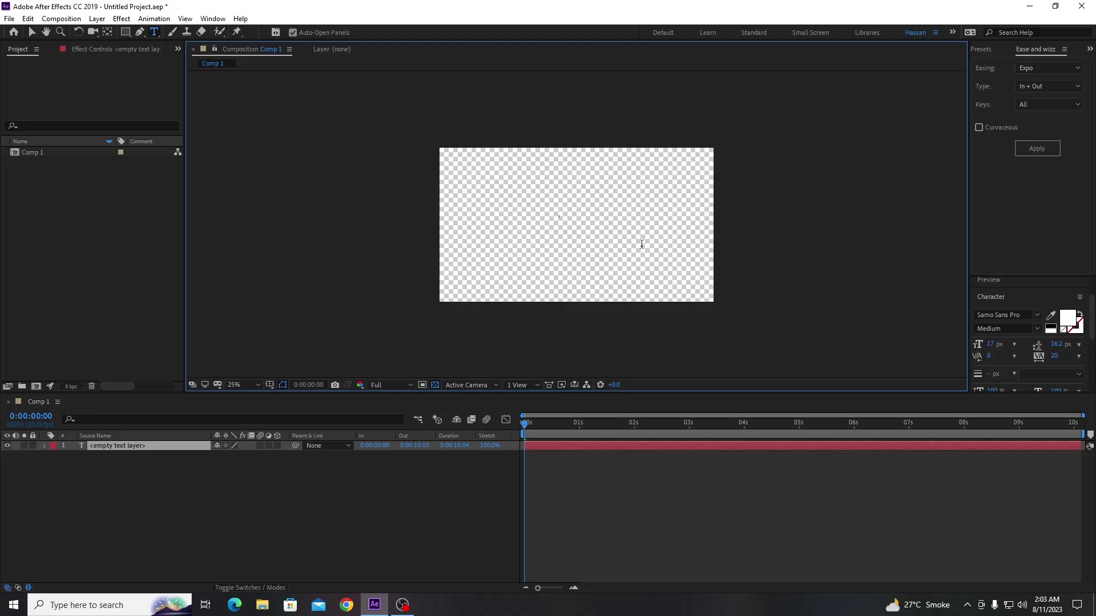
text(1)
click(126, 453)
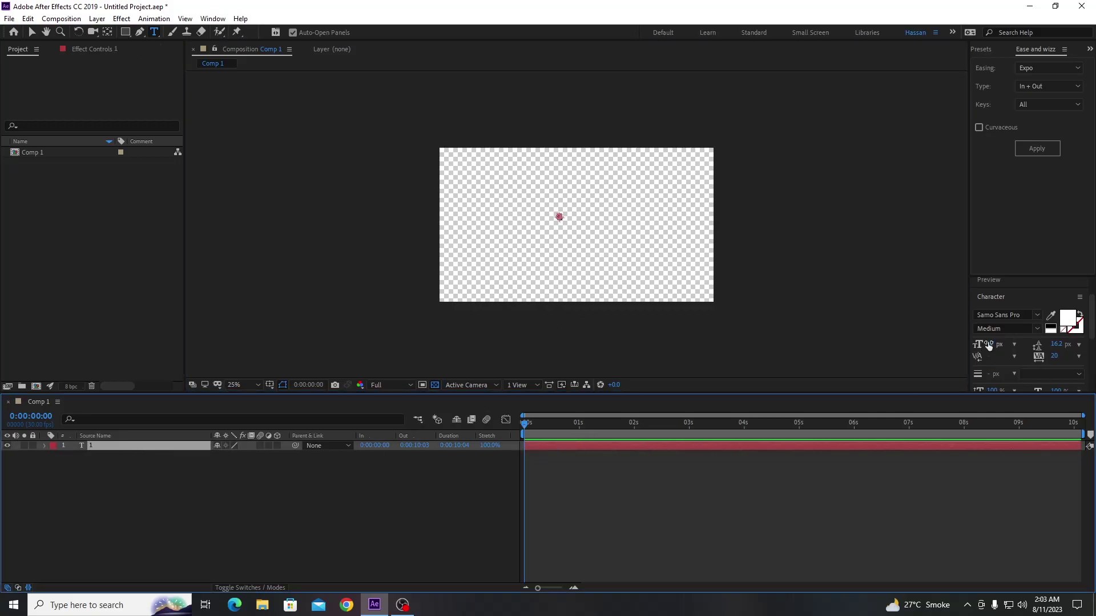
drag(989, 346, 1022, 349)
Add a full-frame solid coloured near-black 0A0A0A beneath the 1 text layer
click(259, 500)
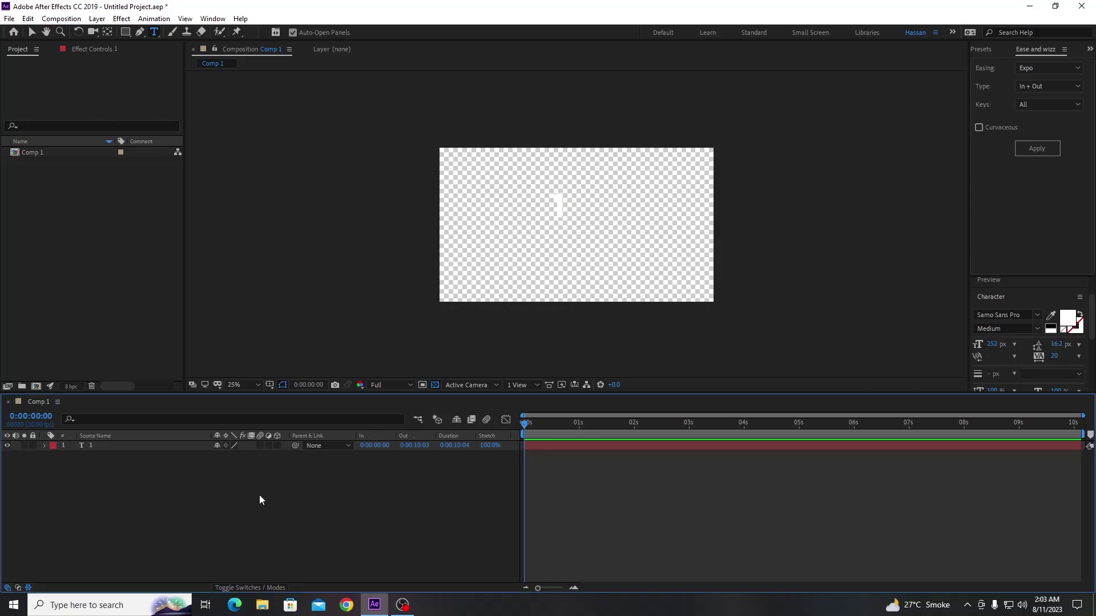
right_click(260, 495)
mouse_move(347, 375)
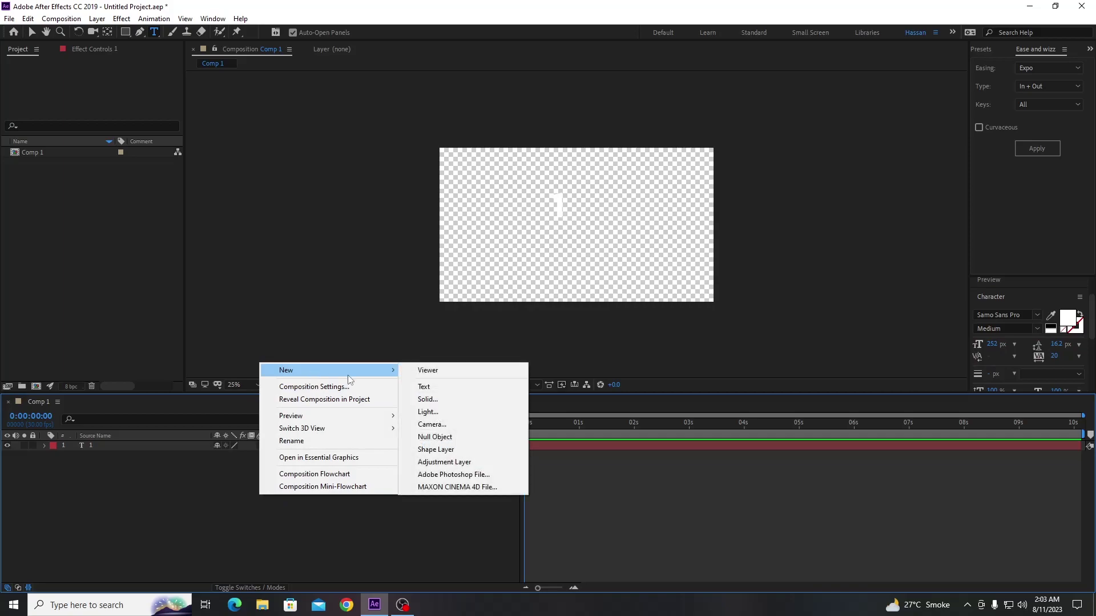
click(443, 403)
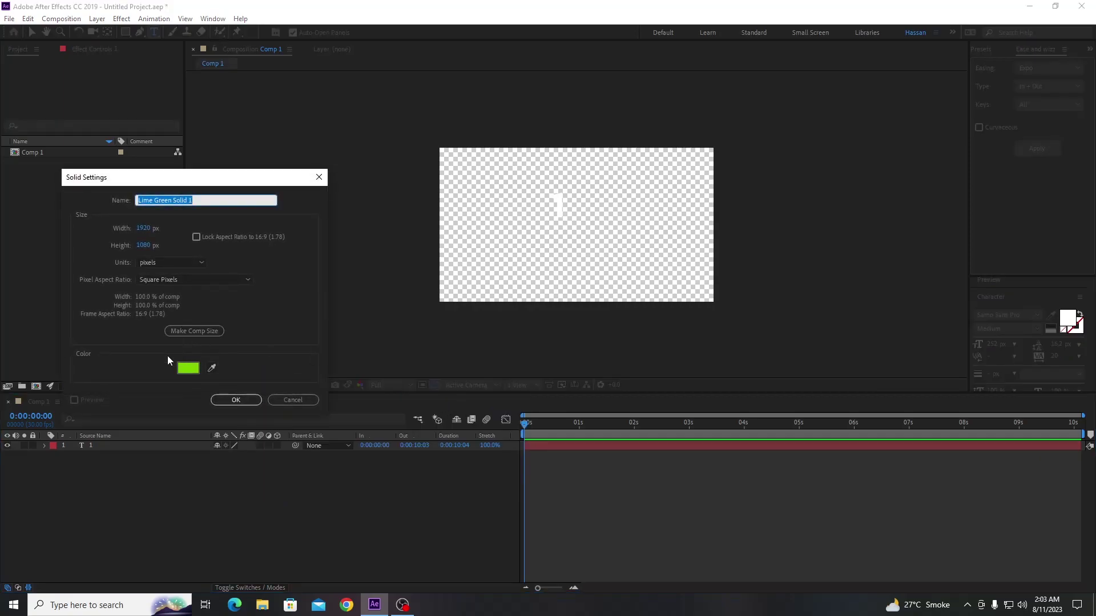
click(188, 369)
drag(224, 321, 171, 372)
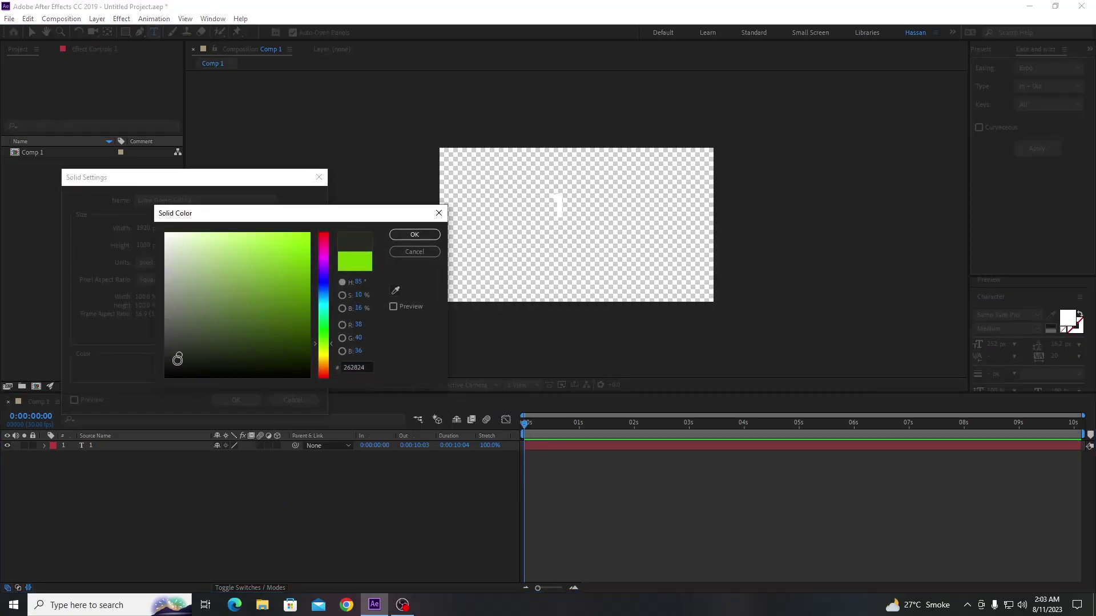
click(402, 237)
click(229, 400)
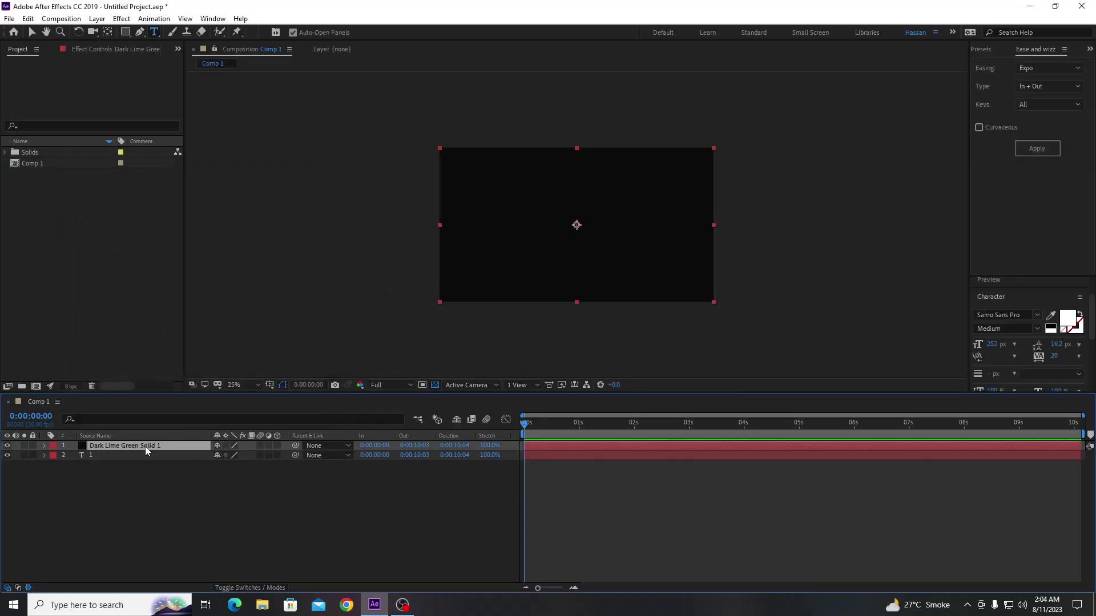
click(156, 496)
Select the 1 text layer and drag it roughly toward the middle of the frame
key(v)
click(562, 210)
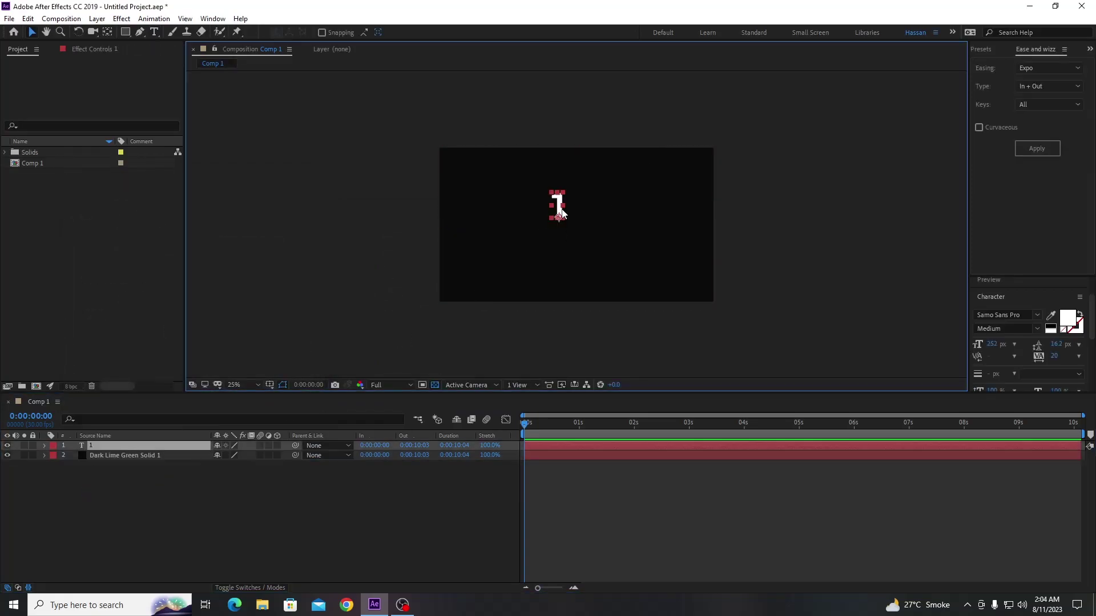
scroll(562, 214, up, 2)
drag(562, 214, 620, 256)
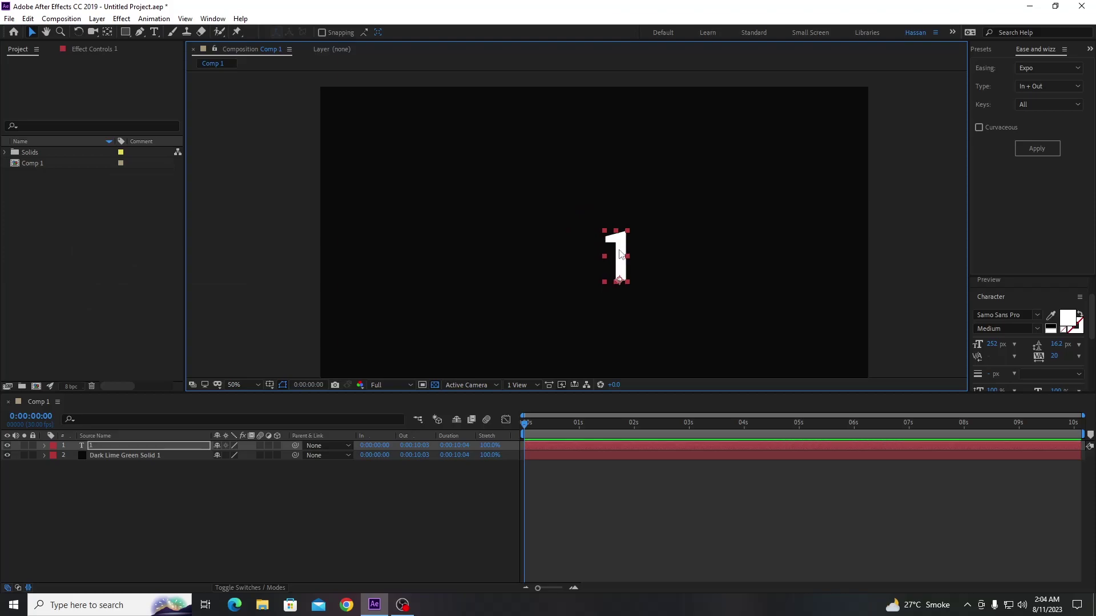
scroll(620, 254, down, 2)
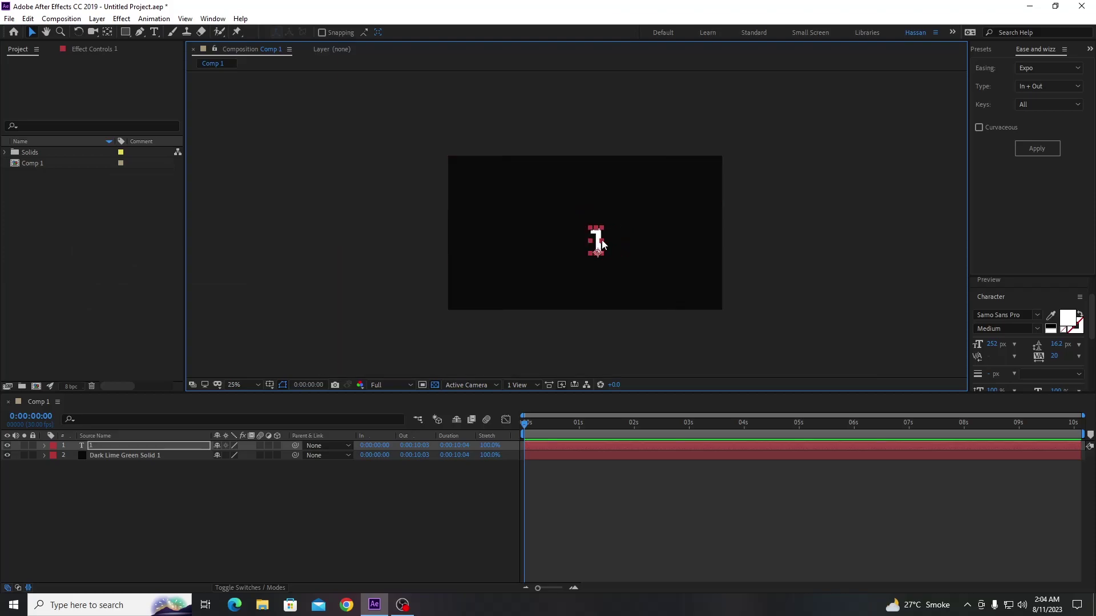
drag(602, 245, 585, 239)
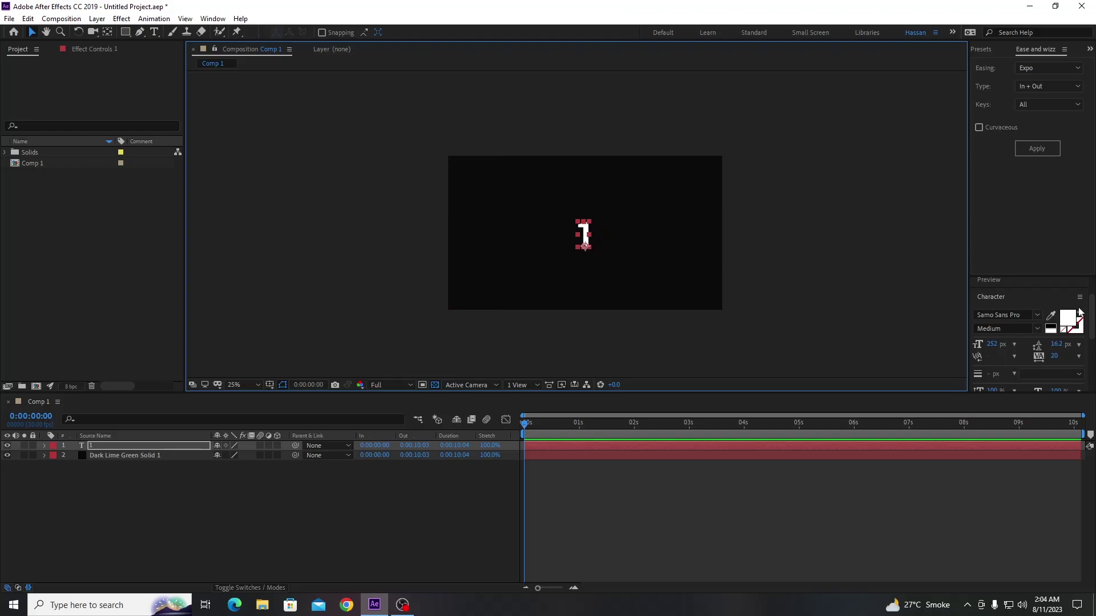
drag(1092, 316, 1092, 298)
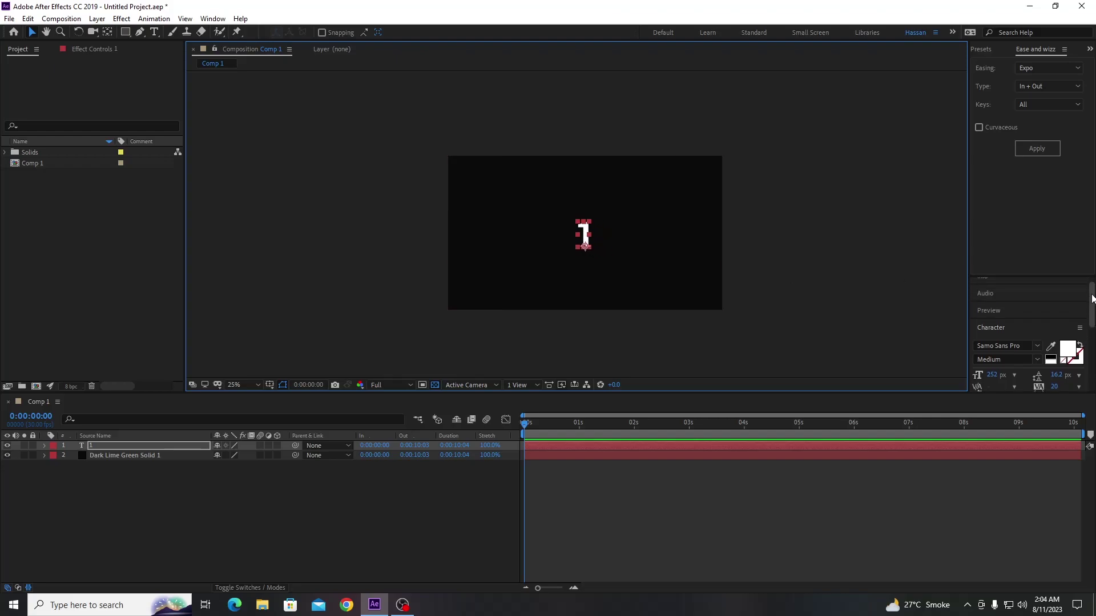
drag(1092, 299, 1092, 341)
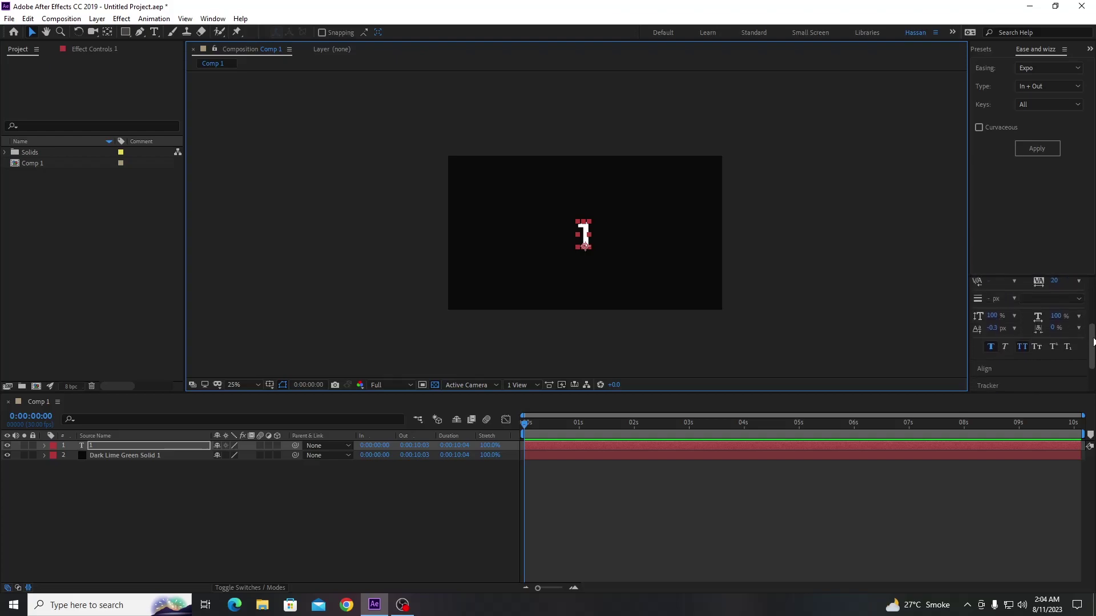
Align the 1 to the horizontal and vertical centre of the comp, then reselect the layer
click(984, 369)
click(1001, 342)
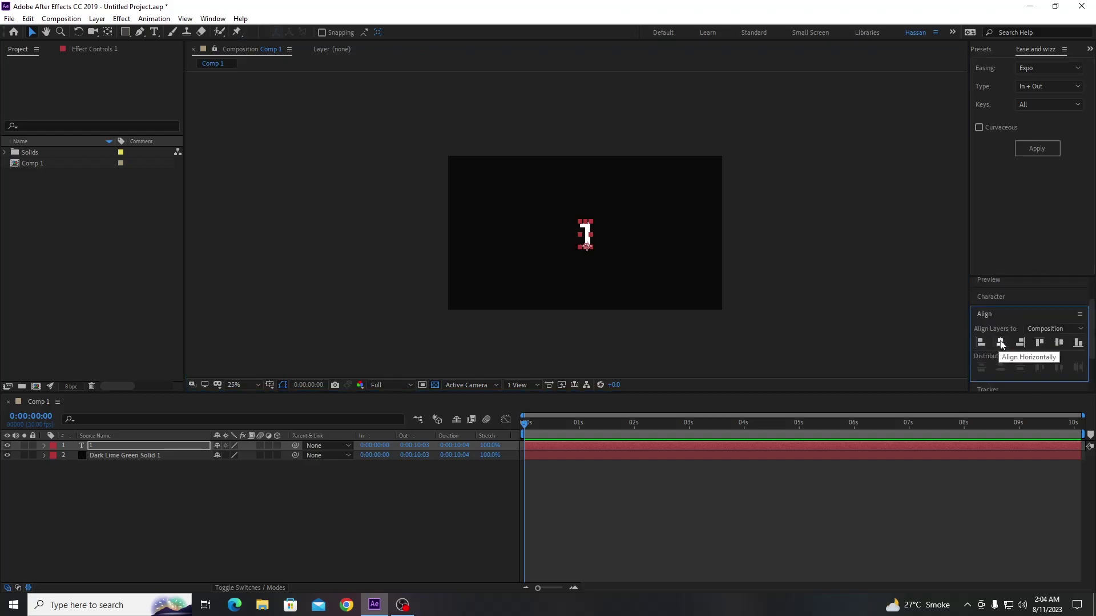
click(1059, 342)
click(149, 498)
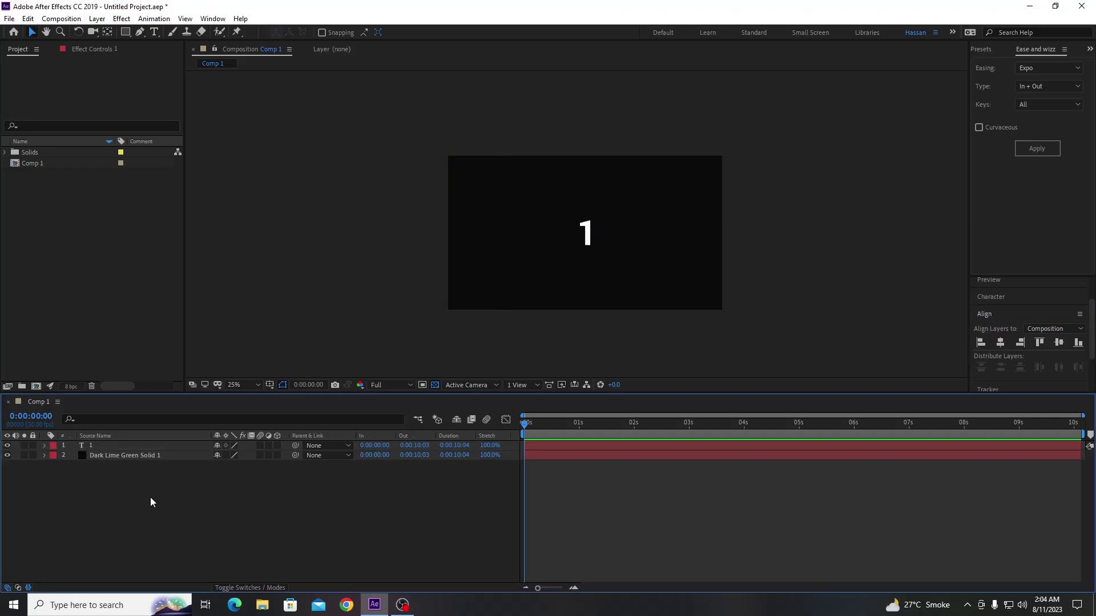
click(164, 445)
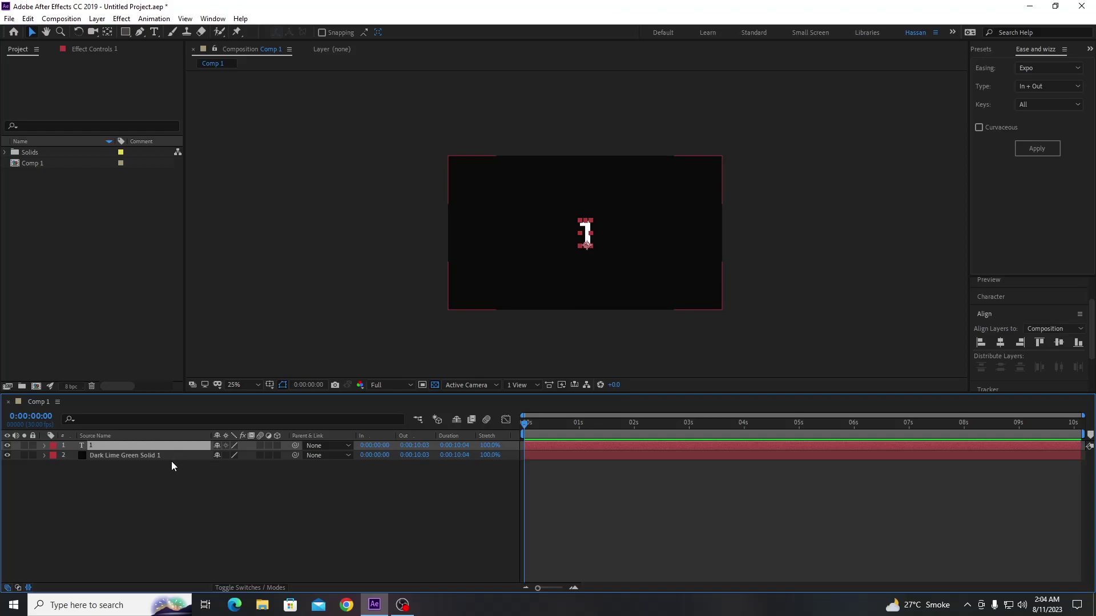
Duplicate the 1 text layer into several copies and retype the first copy as 2
key(ctrl+d)
key(ctrl+d)
key(ctrl+d)
key(ctrl+d)
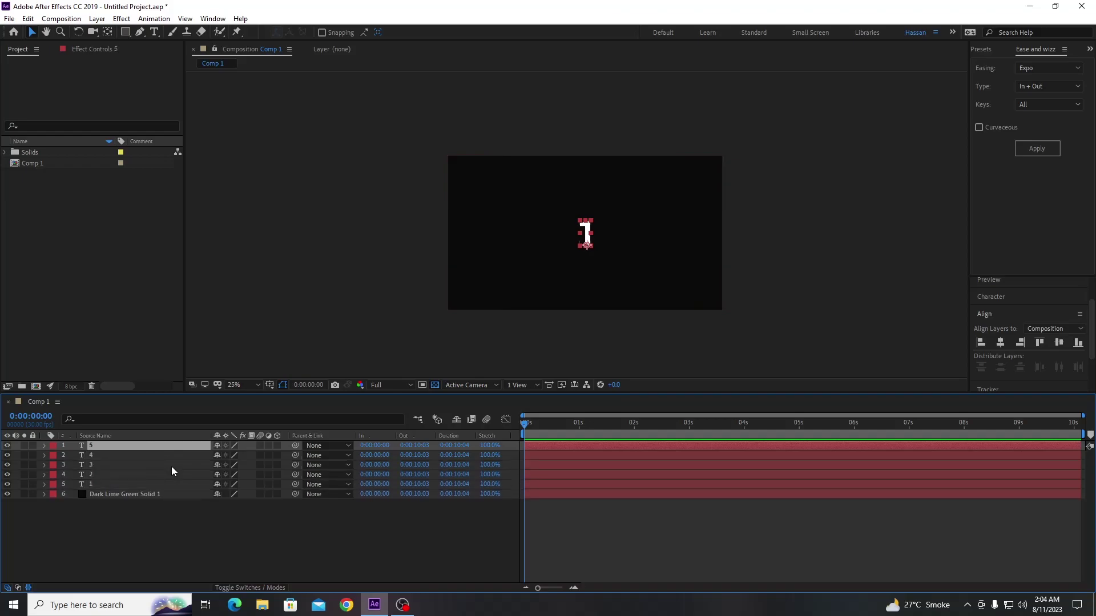
key(ctrl+d)
key(ctrl+d)
key(ctrl+d)
key(ctrl+d)
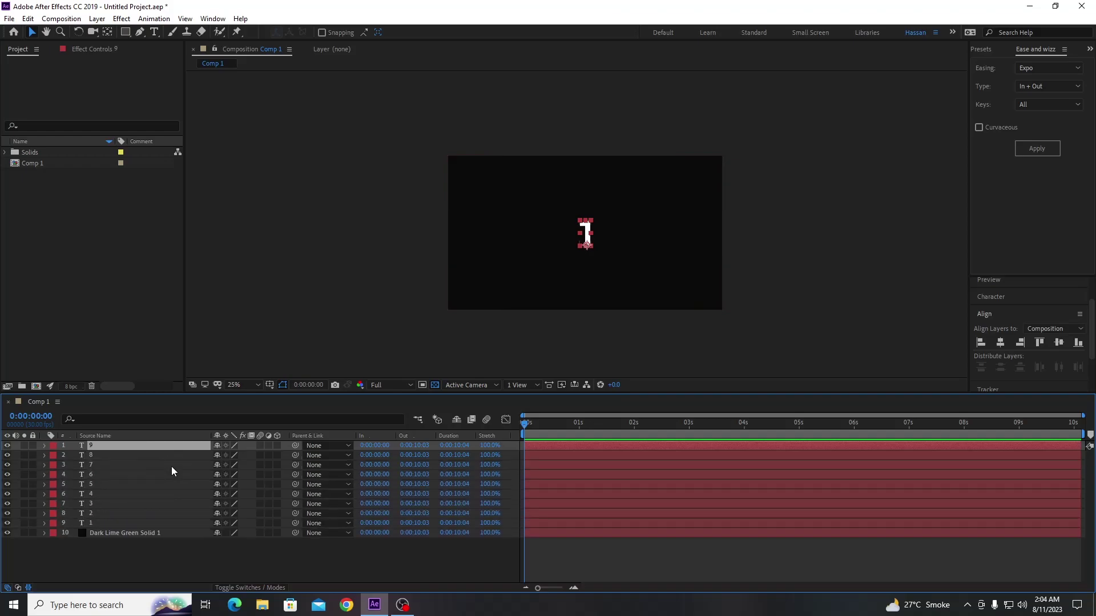
key(ctrl+d)
double_click(132, 527)
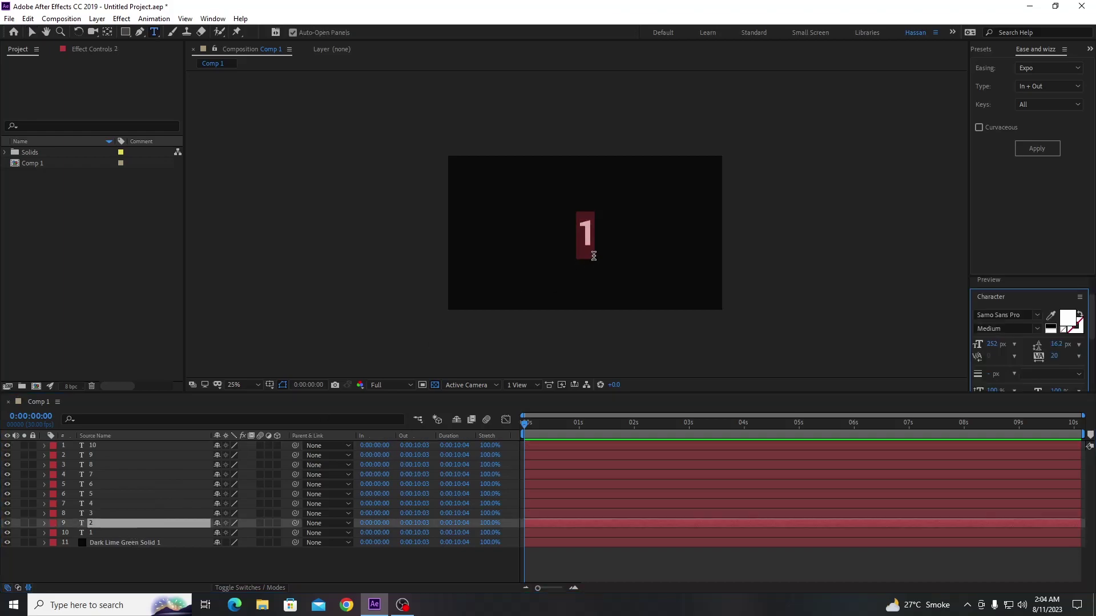
text(2)
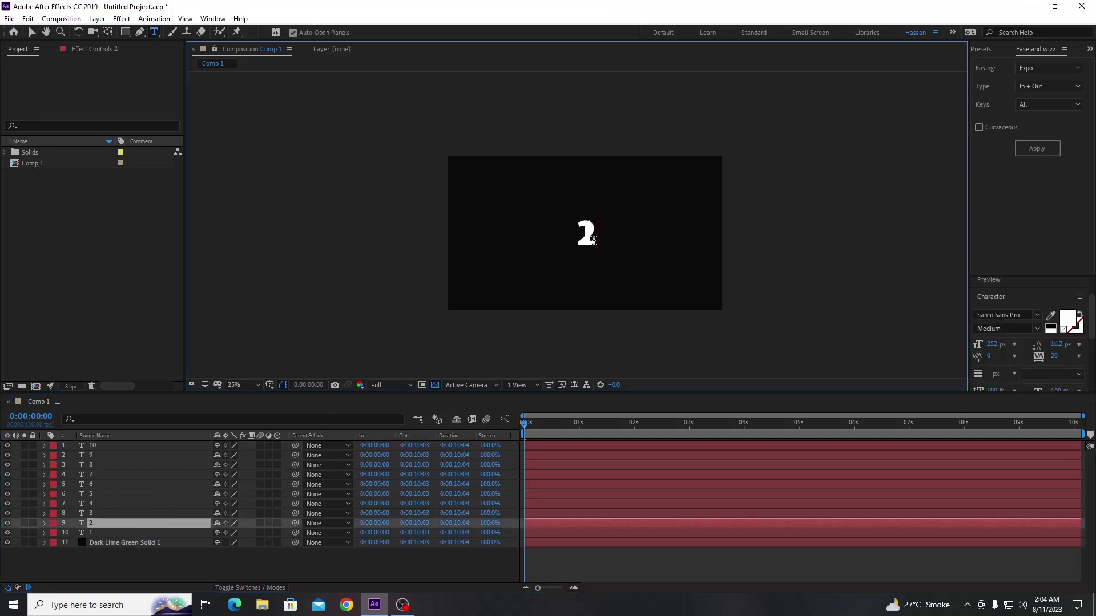
Retype the remaining copies as 3 through 10, with 10 on the top layer
click(99, 513)
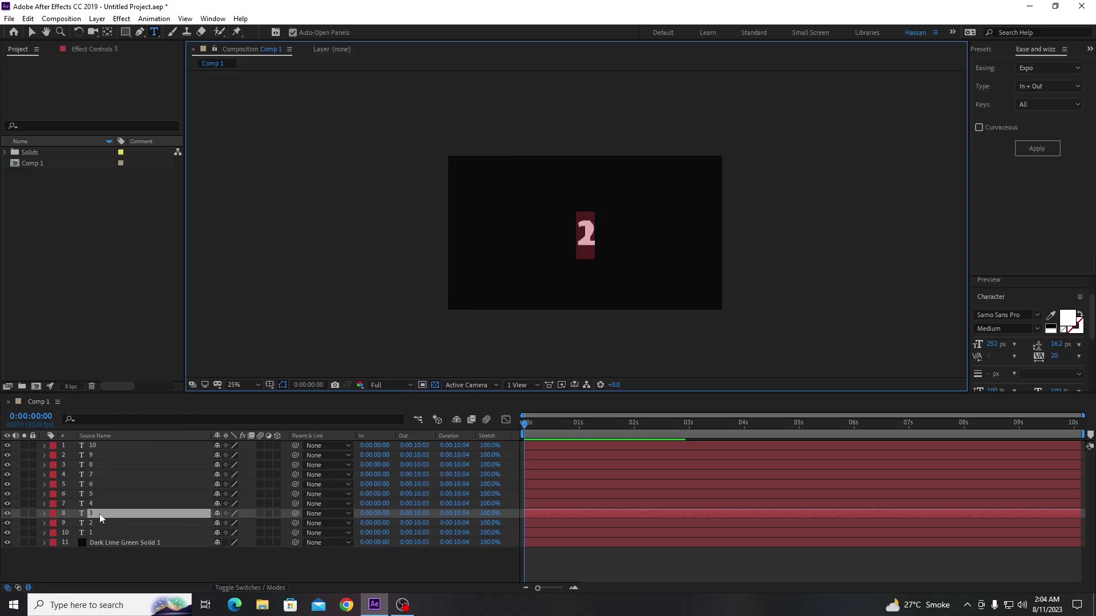
click(99, 504)
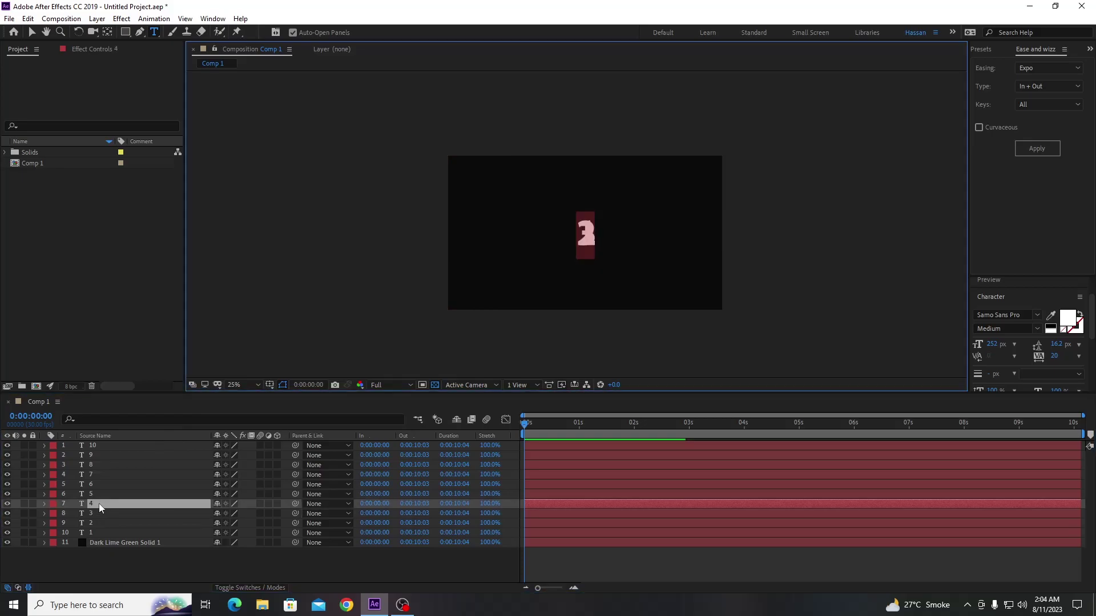
click(101, 493)
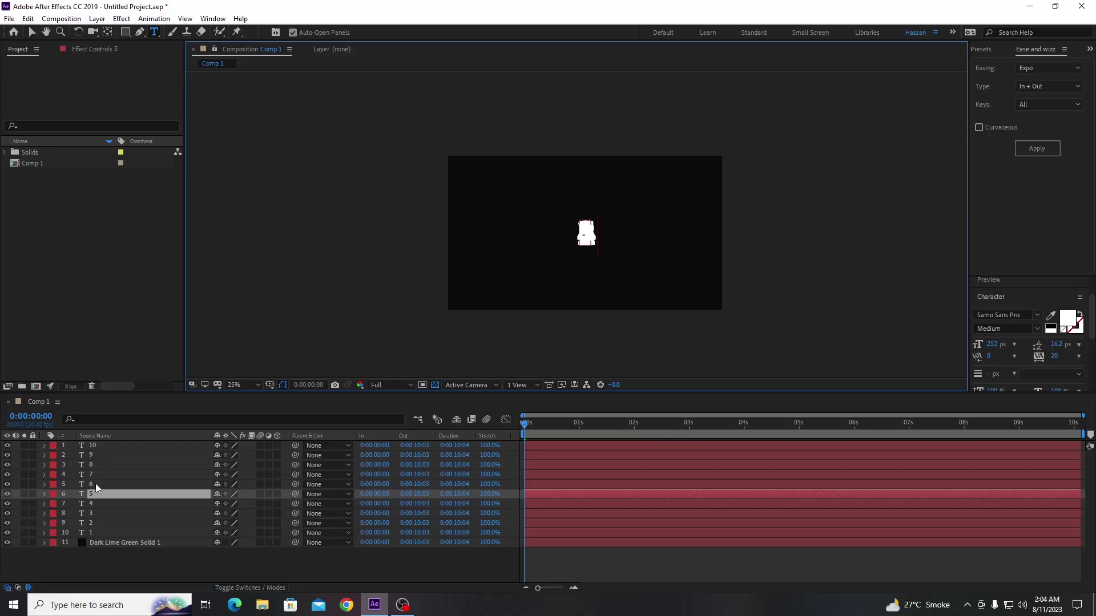
click(94, 484)
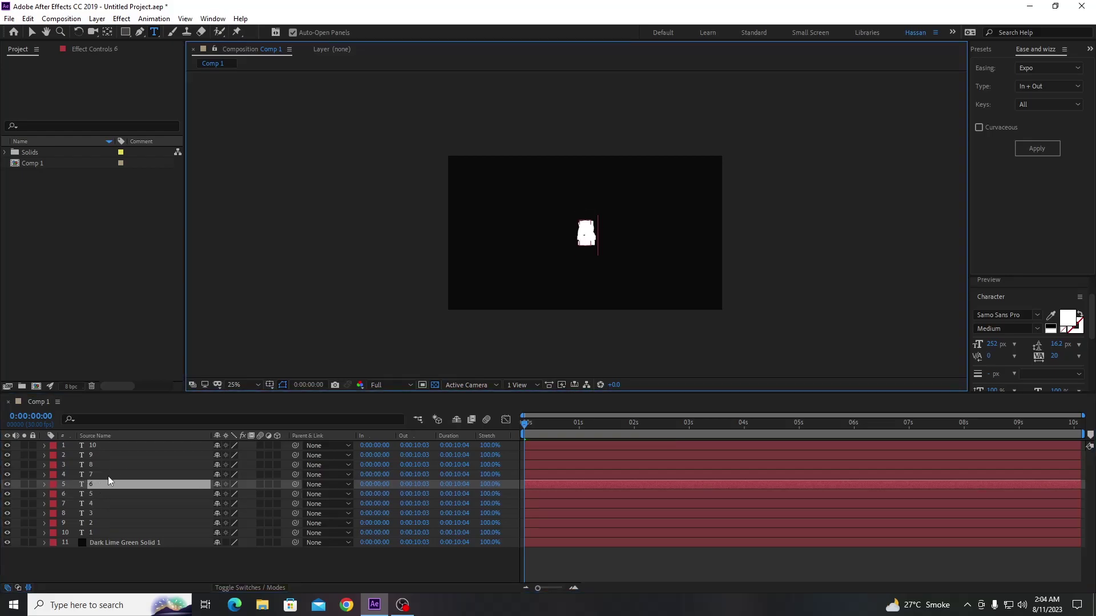
click(107, 476)
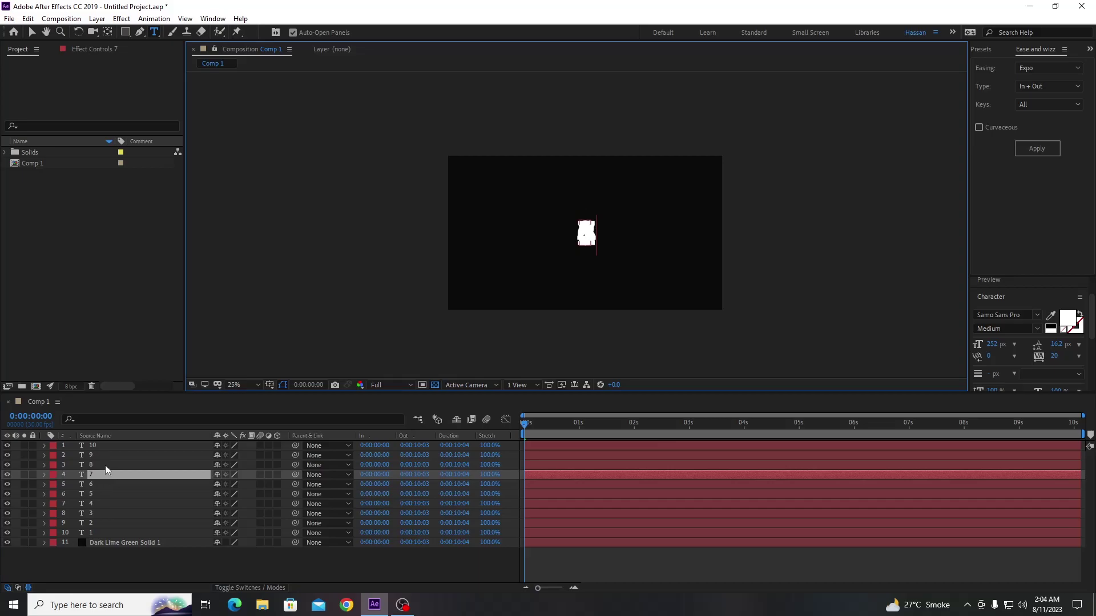
click(105, 464)
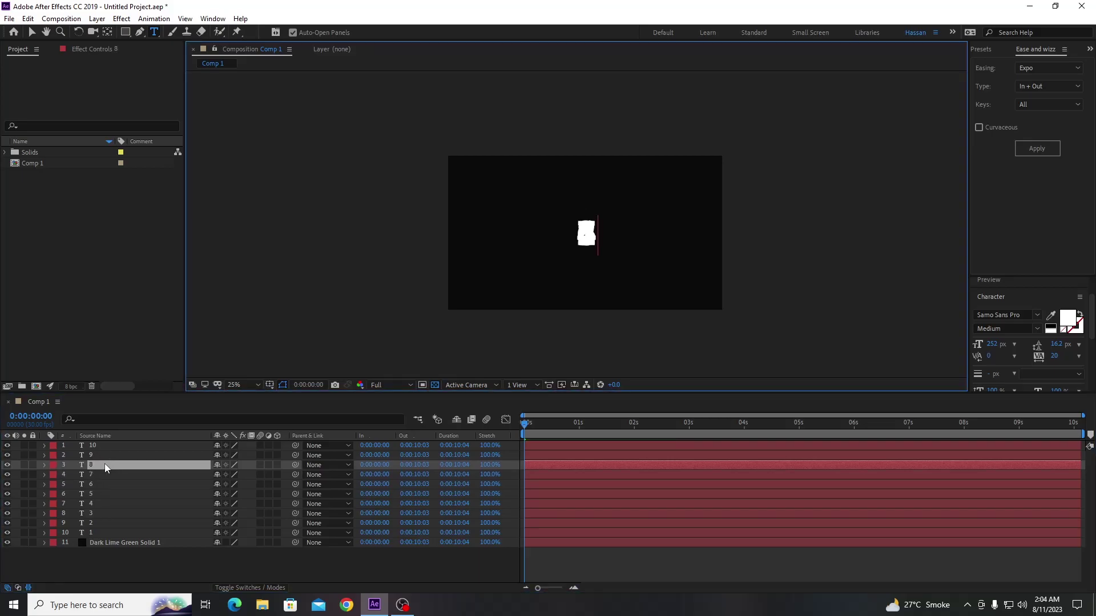
click(107, 454)
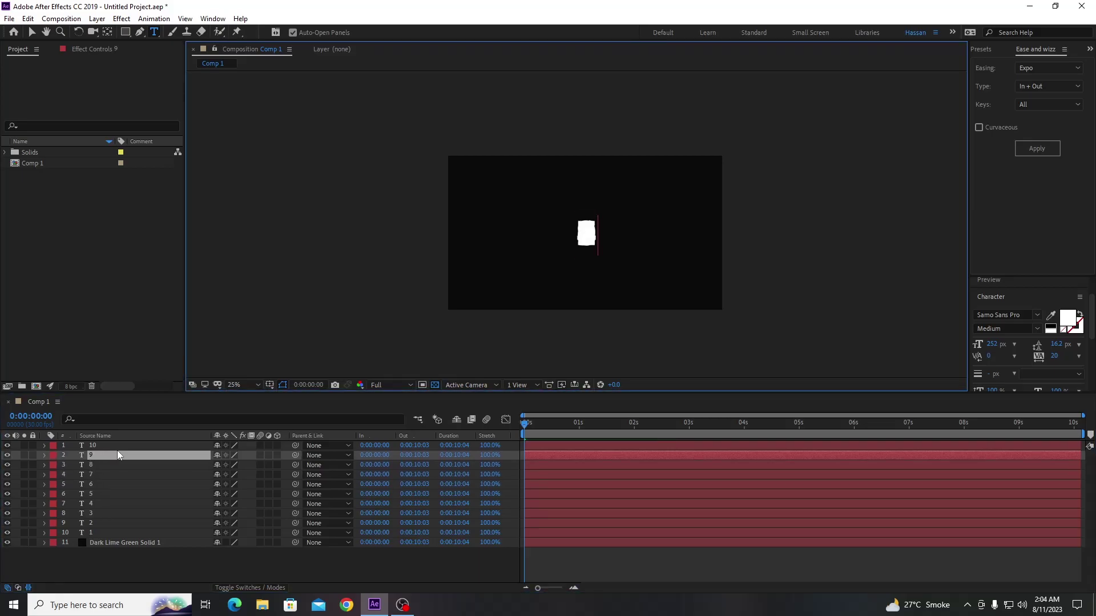
click(119, 447)
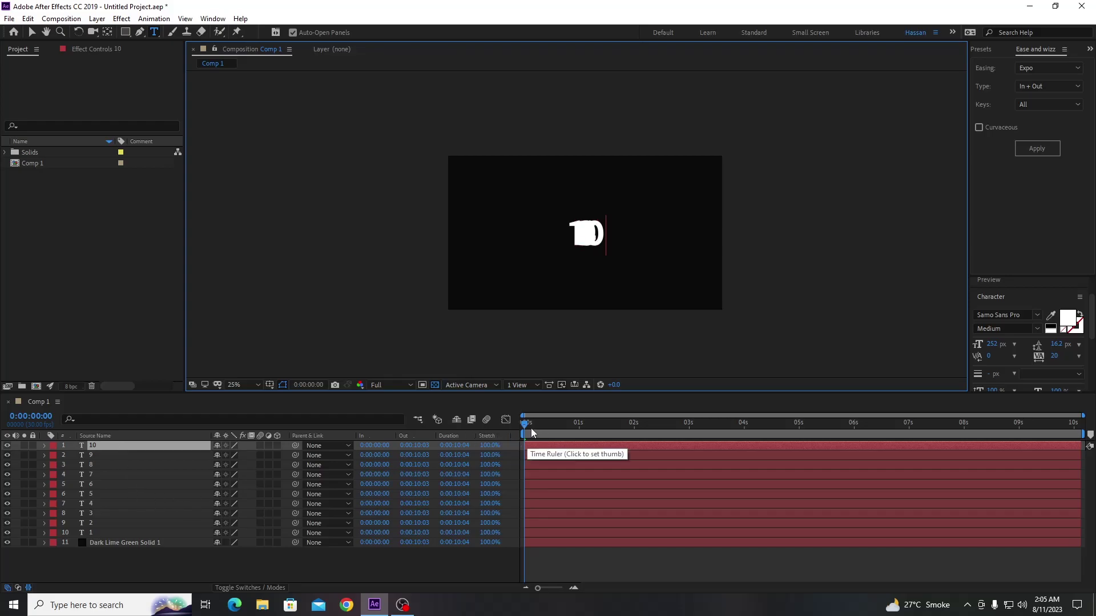
drag(530, 428, 579, 437)
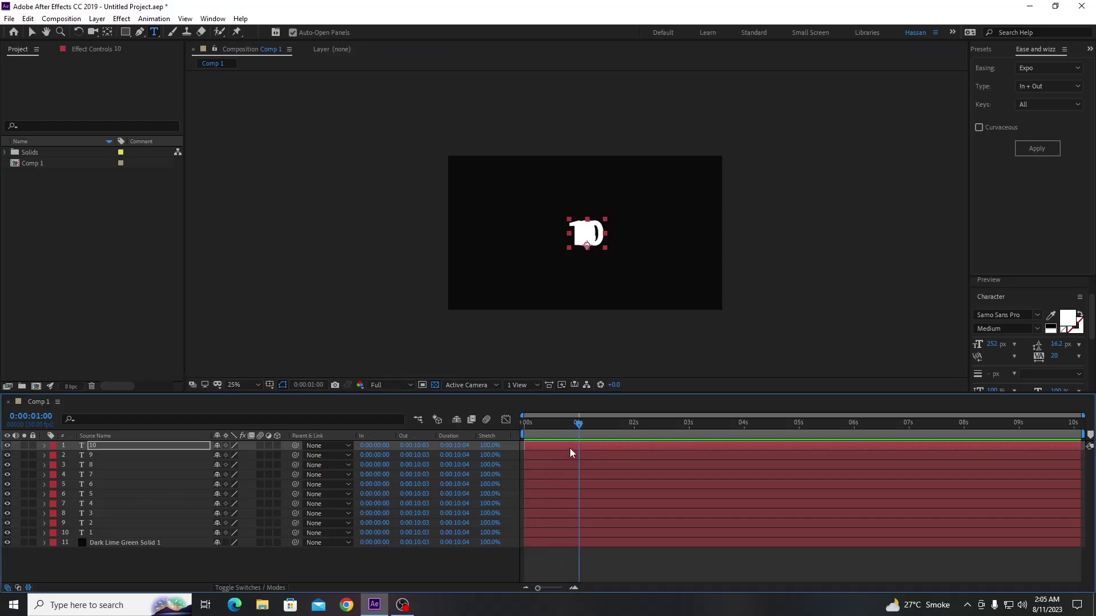
Select numeral layers 10 through 1 and trim their out points to one second with Alt+]
shift+click(559, 533)
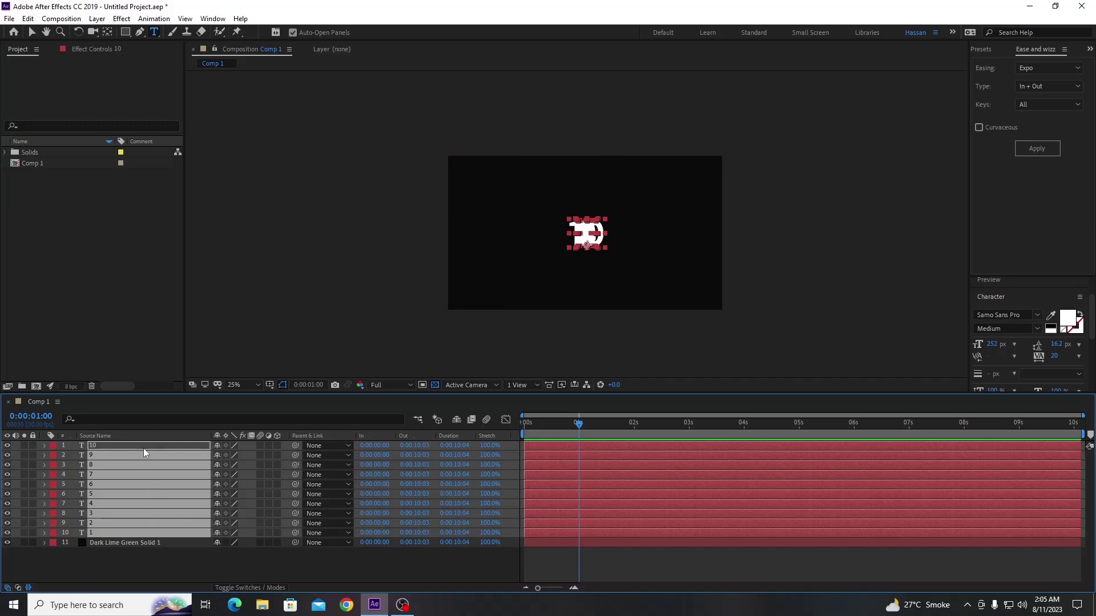
click(153, 556)
click(117, 445)
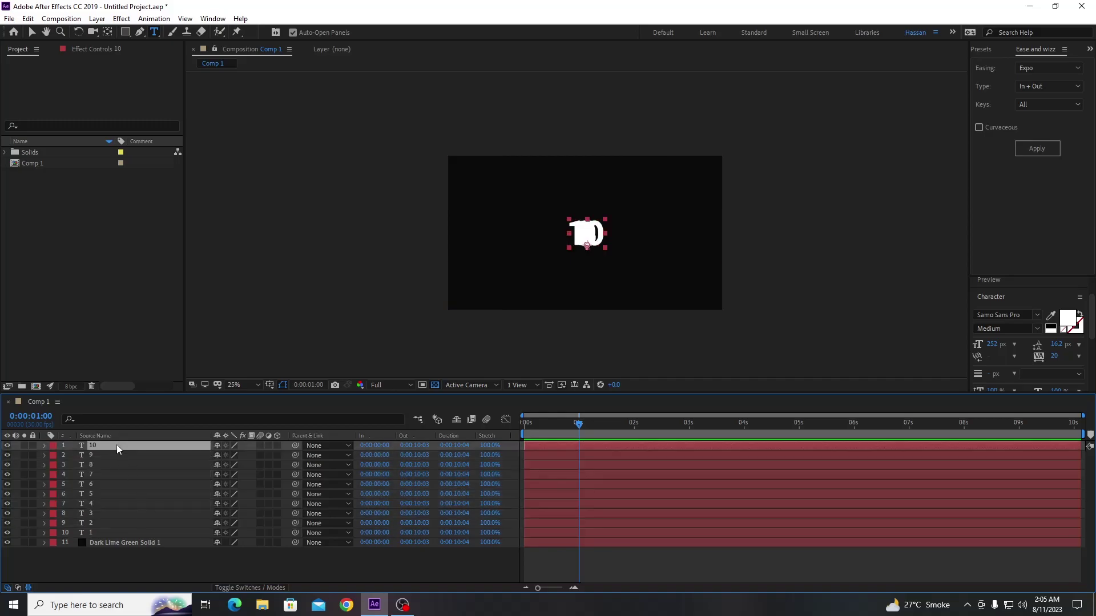
shift+click(136, 532)
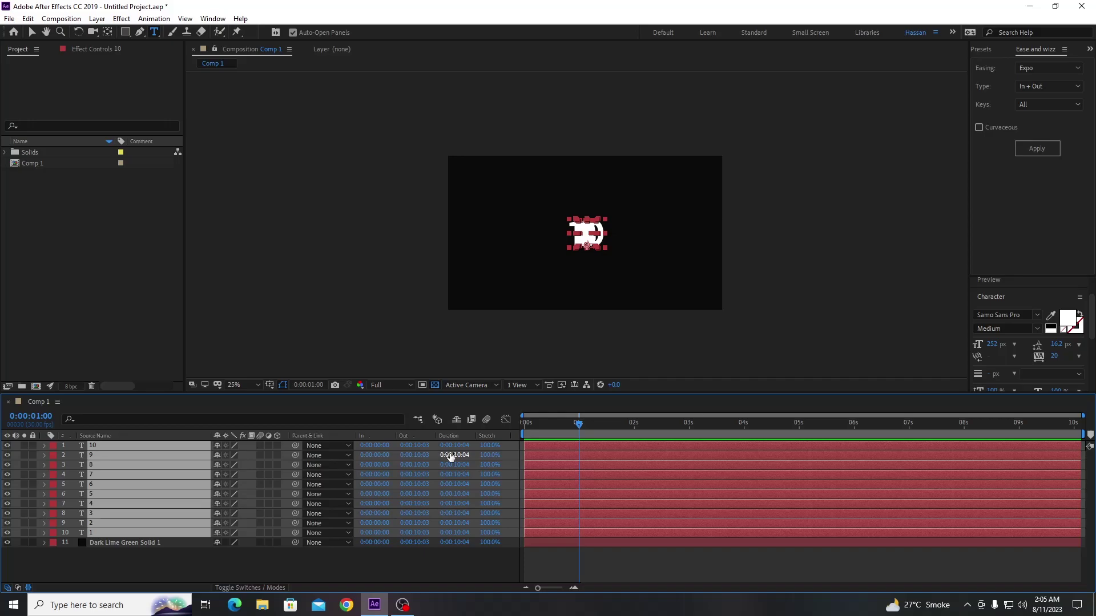
key(alt+bracketright)
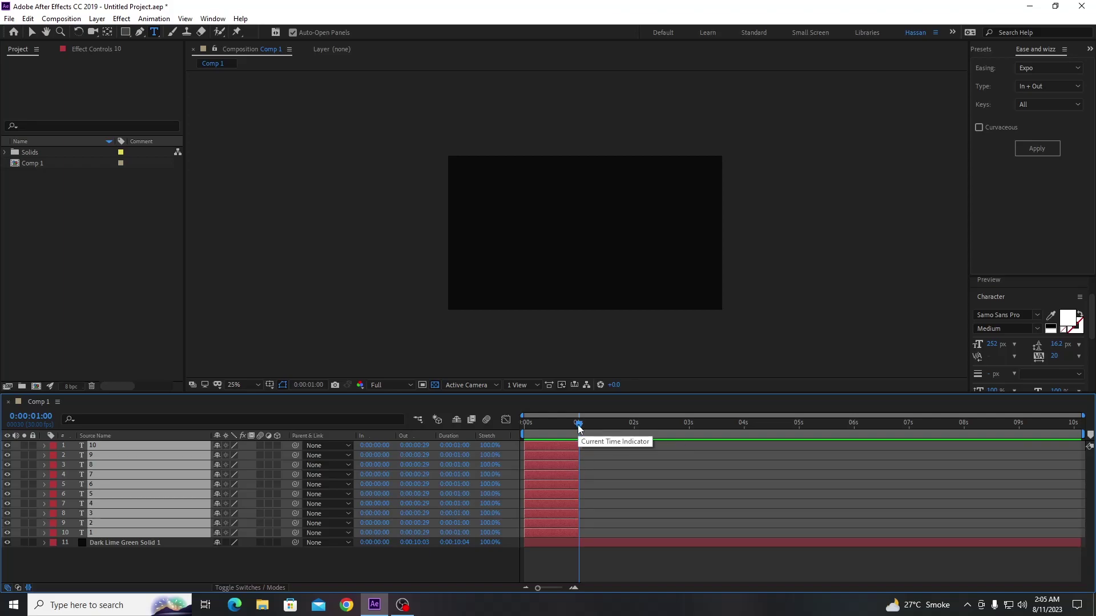
Offset the layers so numeral 2 starts at 1 s, 3 at 2 s, and the rest at 3 s
ctrl+click(111, 533)
drag(545, 522, 597, 527)
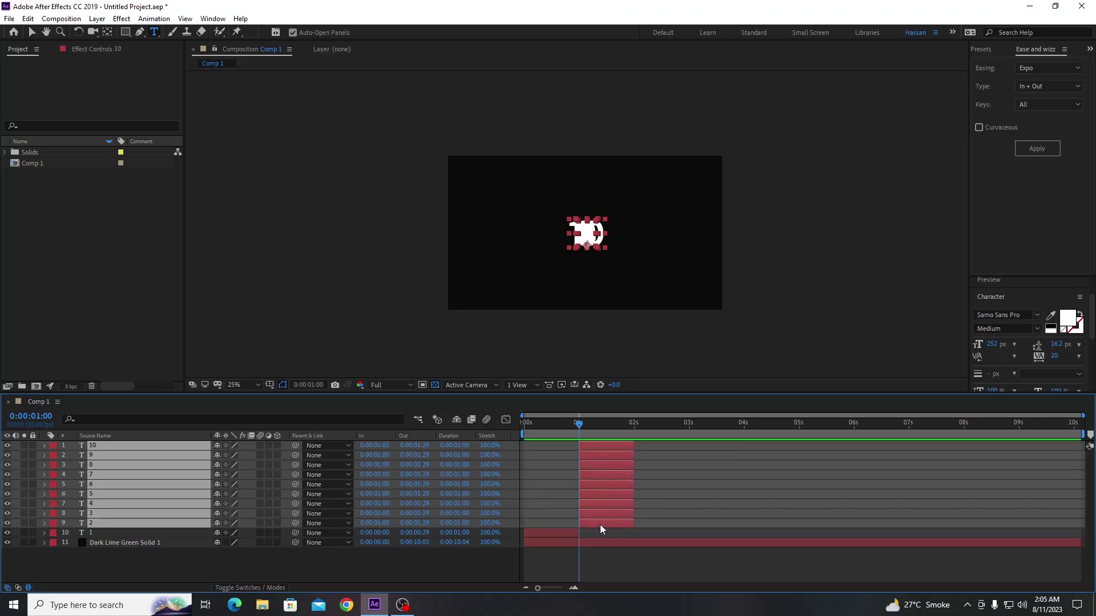
ctrl+click(600, 525)
drag(601, 514, 656, 514)
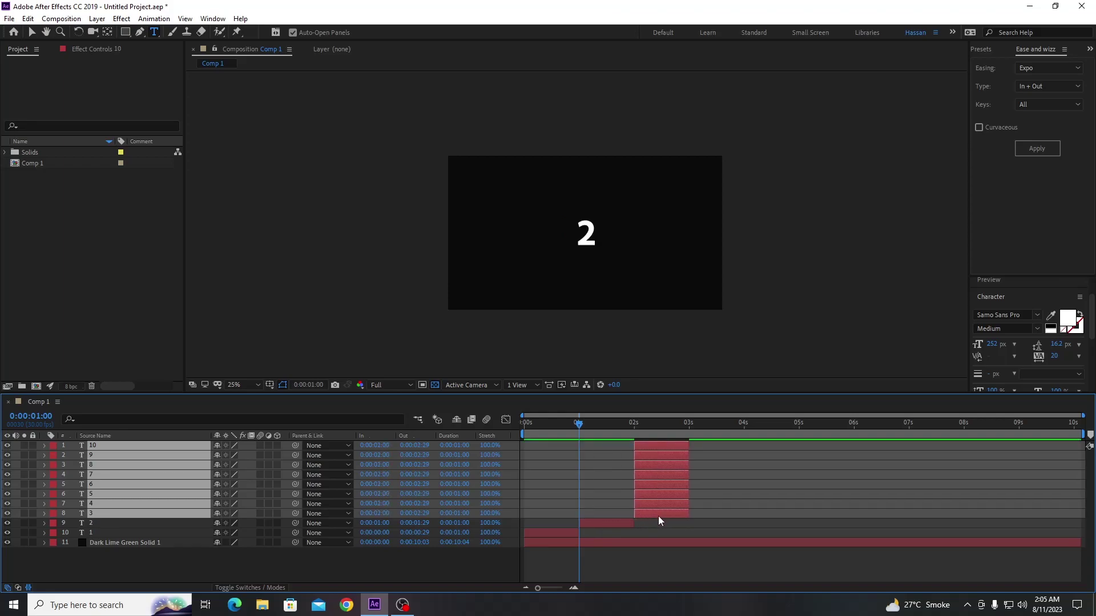
ctrl+click(657, 513)
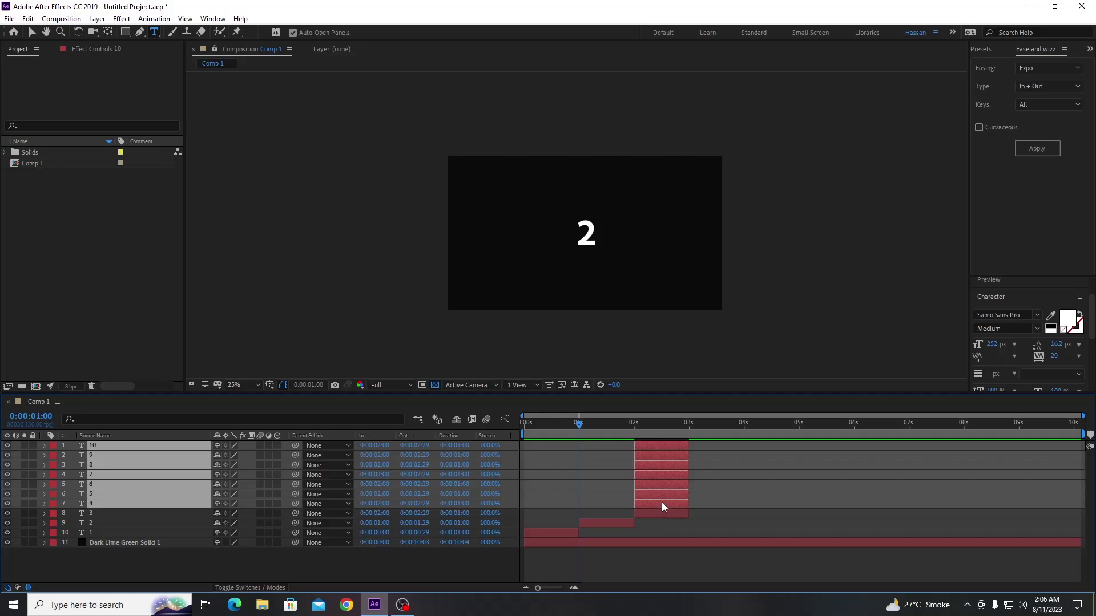
drag(662, 503, 717, 506)
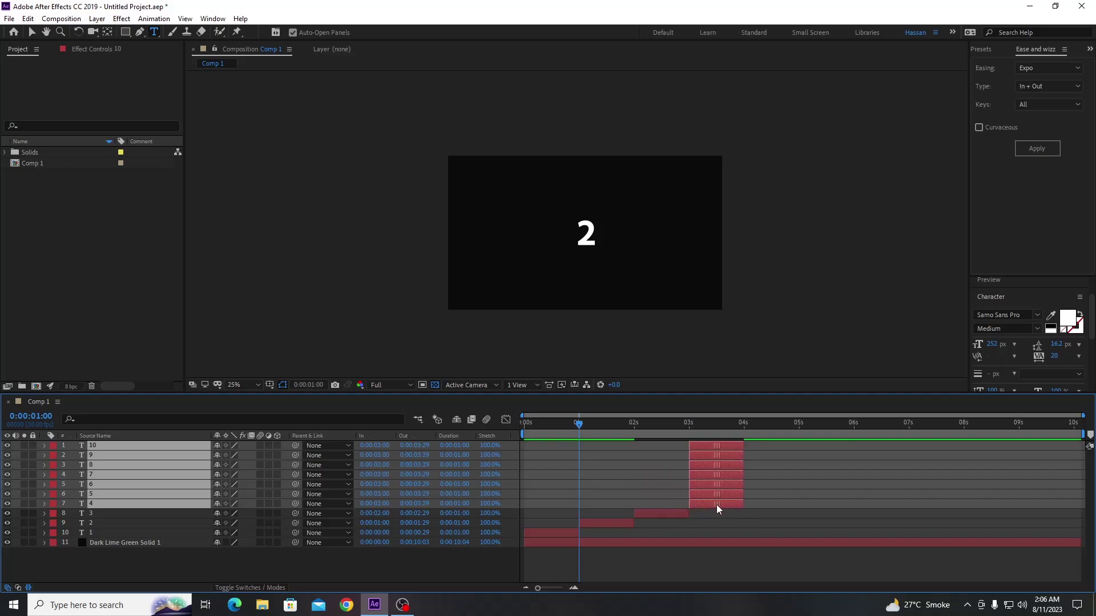
alt+scroll(691, 508, up, 3)
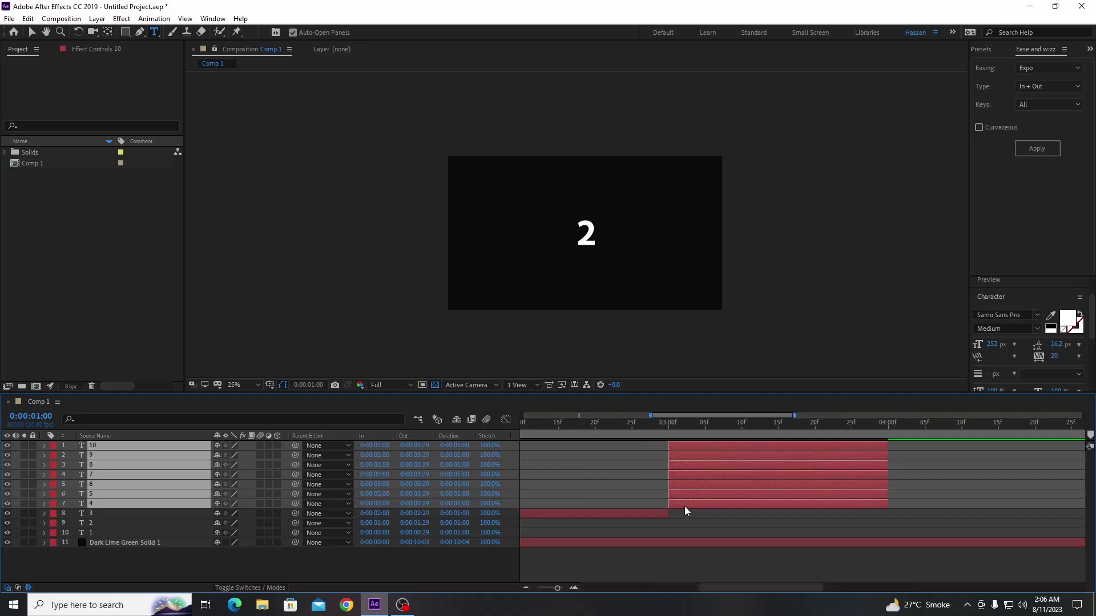
Keep offsetting numerals 4 through 10 one second apart and shorten the preview range end
ctrl+click(683, 505)
drag(699, 492, 917, 512)
alt+scroll(907, 511, down, 3)
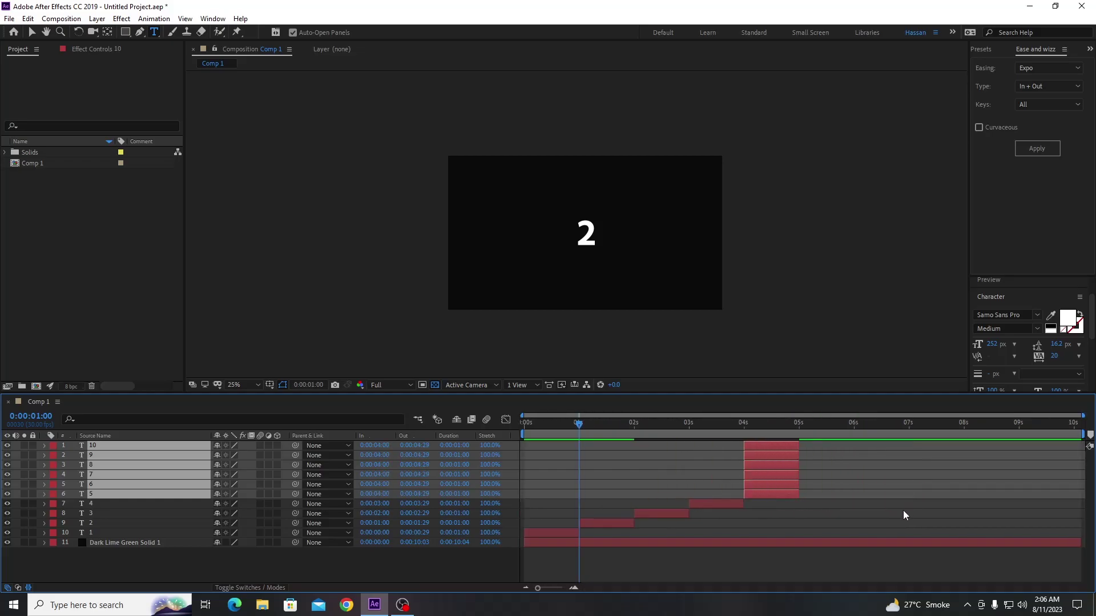
ctrl+click(780, 495)
mouse_move(781, 485)
mouse_down()
mouse_move(837, 490)
mouse_move(1044, 449)
mouse_up()
ctrl+click(828, 485)
ctrl+click(879, 476)
ctrl+click(934, 464)
ctrl+click(989, 457)
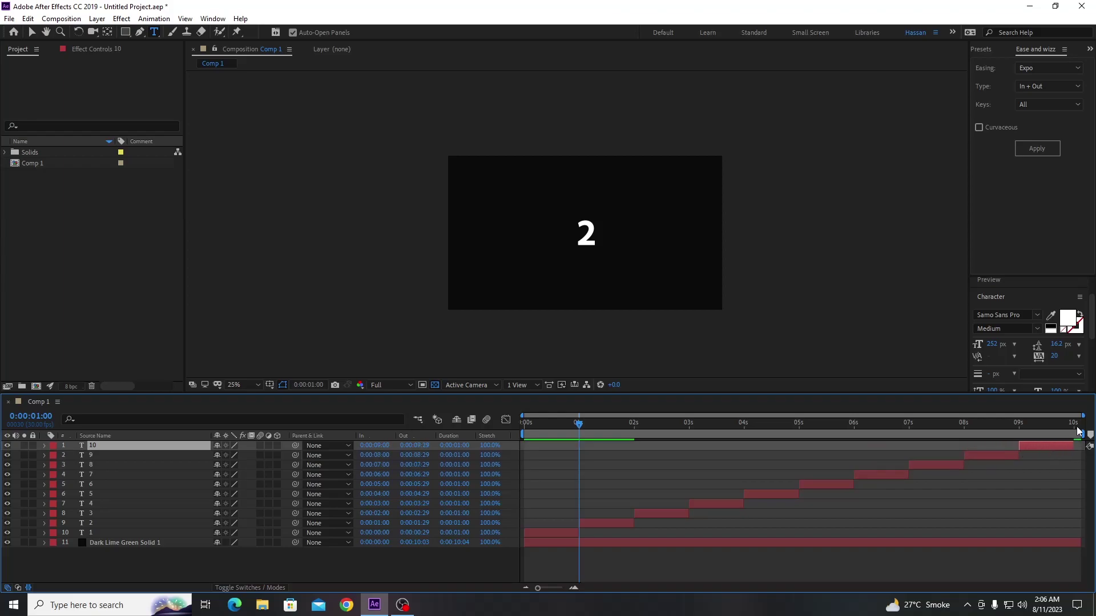
drag(1078, 433, 1075, 434)
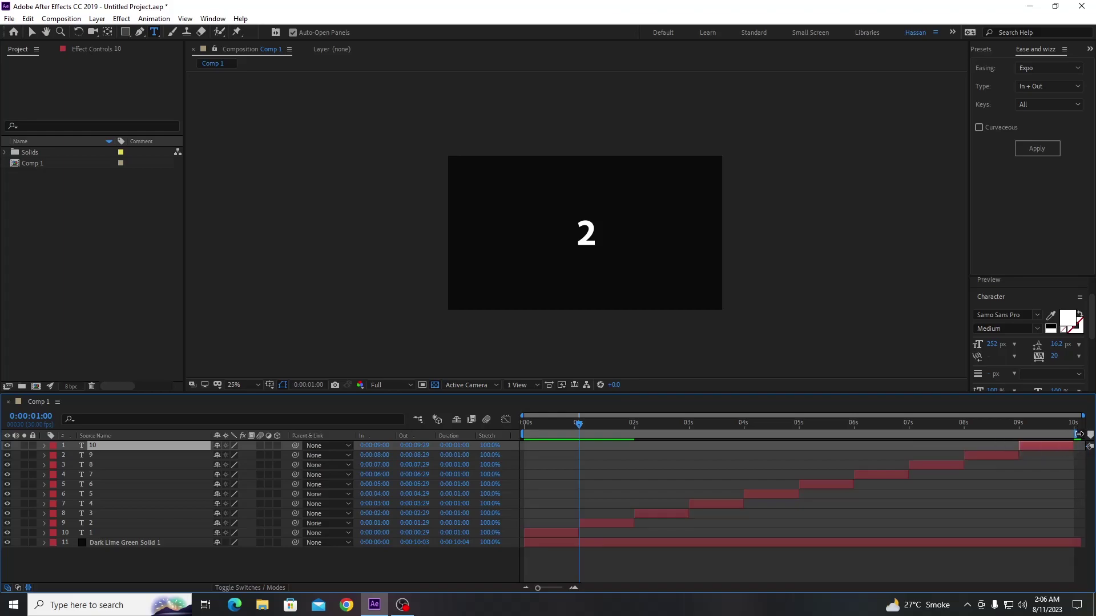
Preview the countdown from the start, then undo the last shift so numerals 4–10 start at 2 s
key(Home)
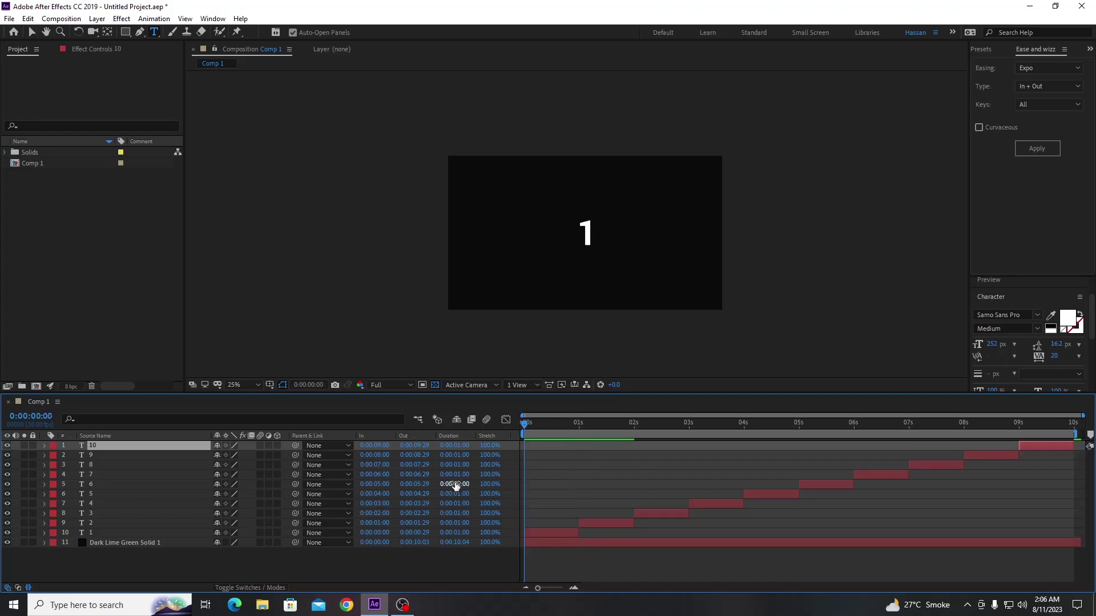
key(space)
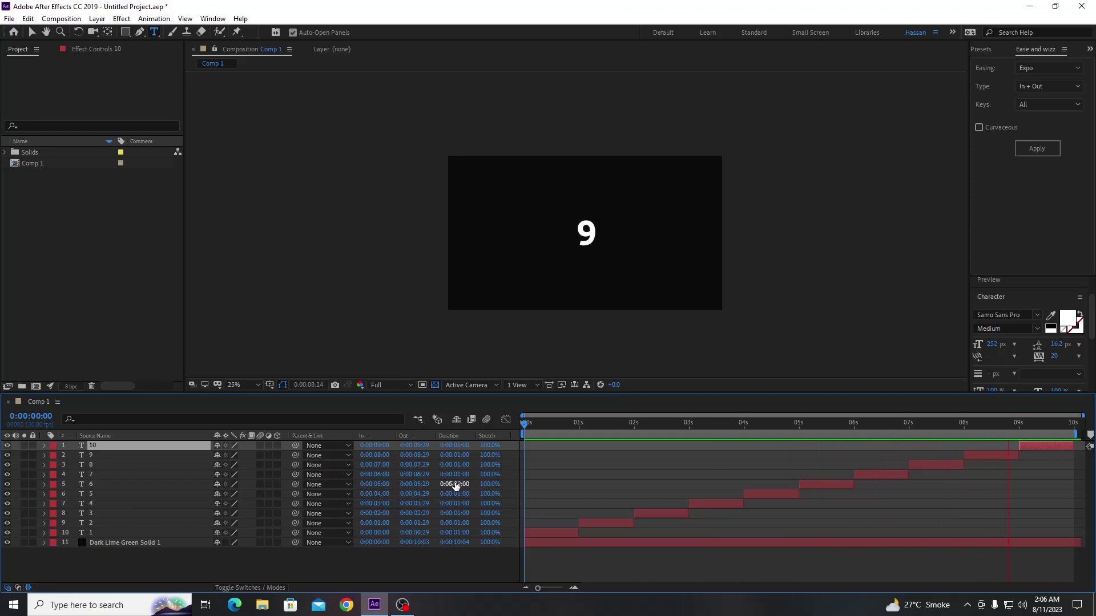
key(space)
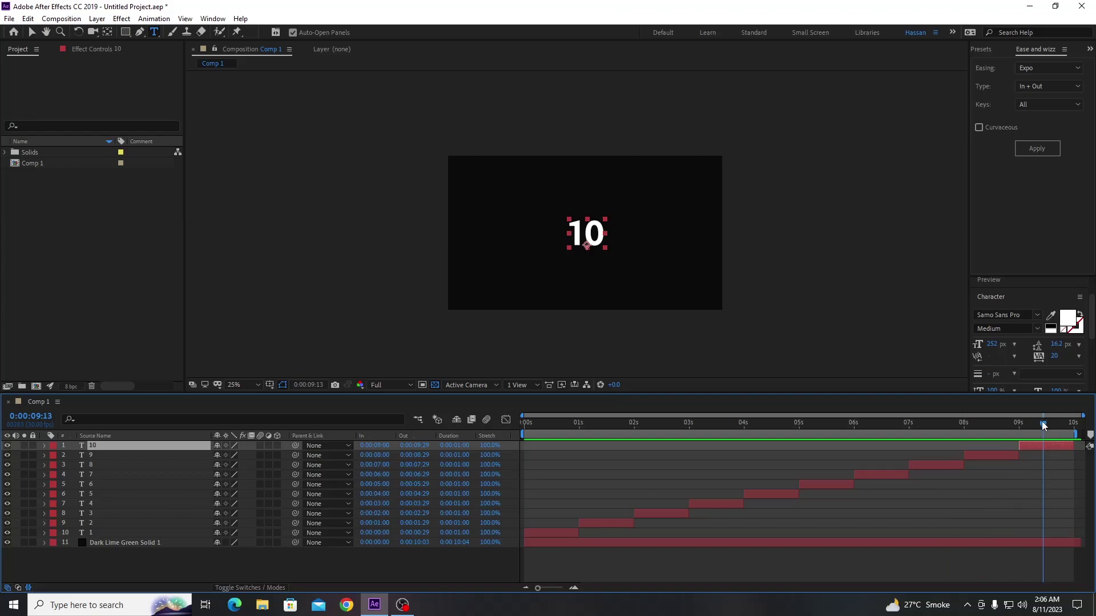
drag(1042, 425, 502, 500)
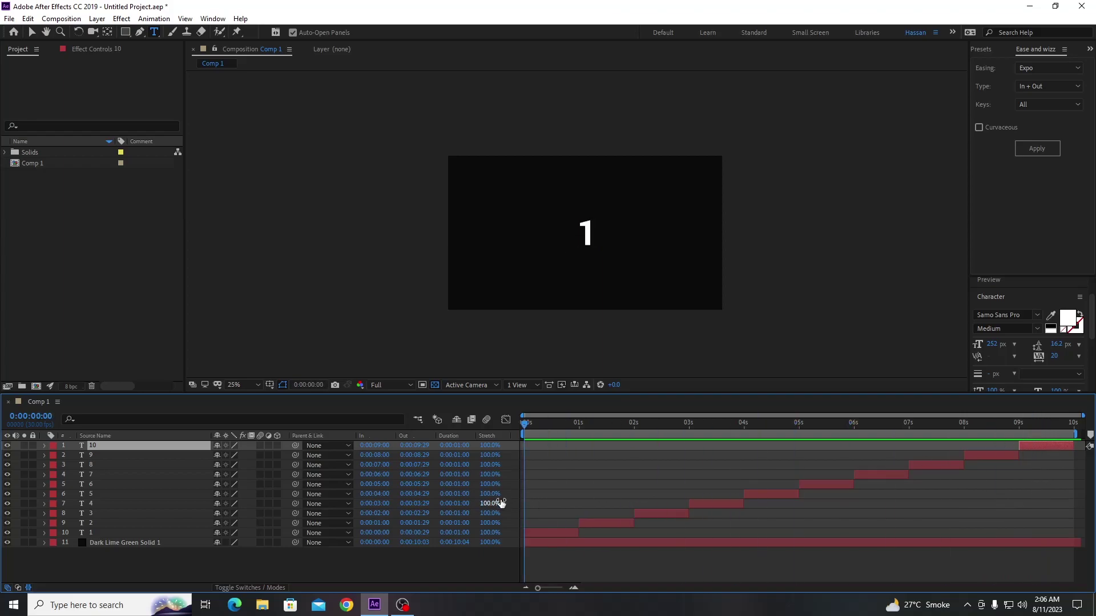
key(space)
key(space)
key(ctrl+z)
Undo another shift and drag all ten numeral layers back to start at 0:00
key(ctrl+z)
key(ctrl+z)
key(ctrl+z)
key(ctrl+z)
key(ctrl+z)
key(ctrl+z)
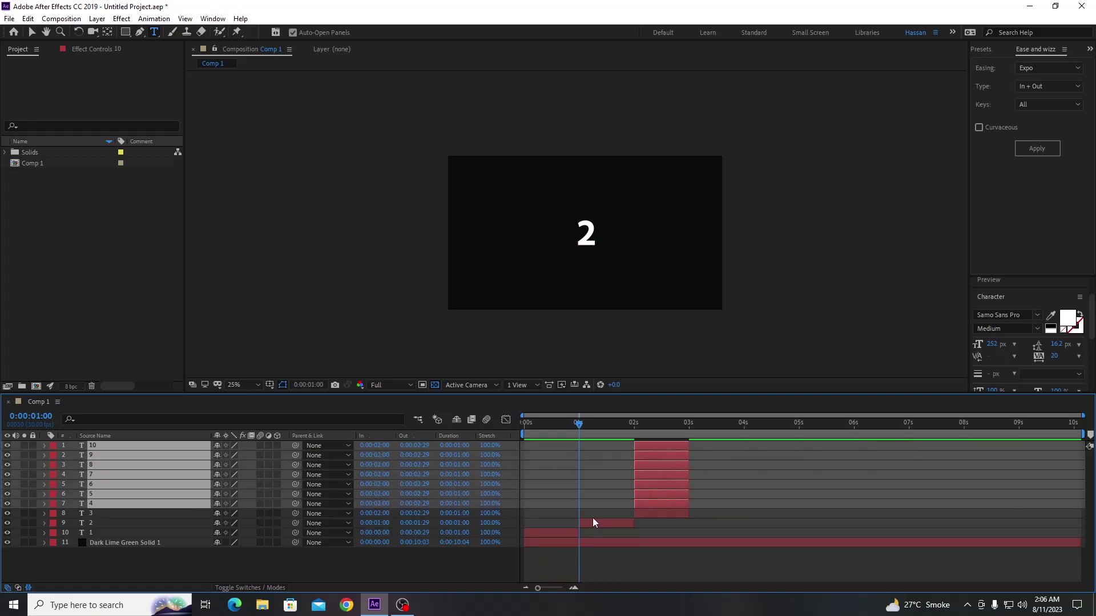
key(ctrl+z)
key(ctrl+z)
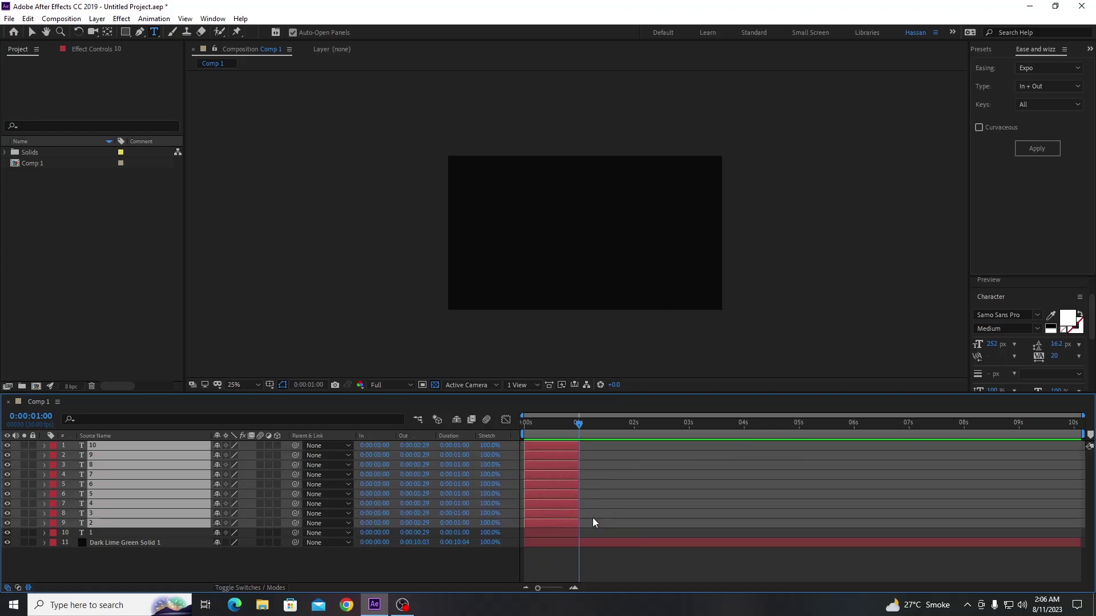
shift+click(552, 534)
drag(573, 425, 542, 425)
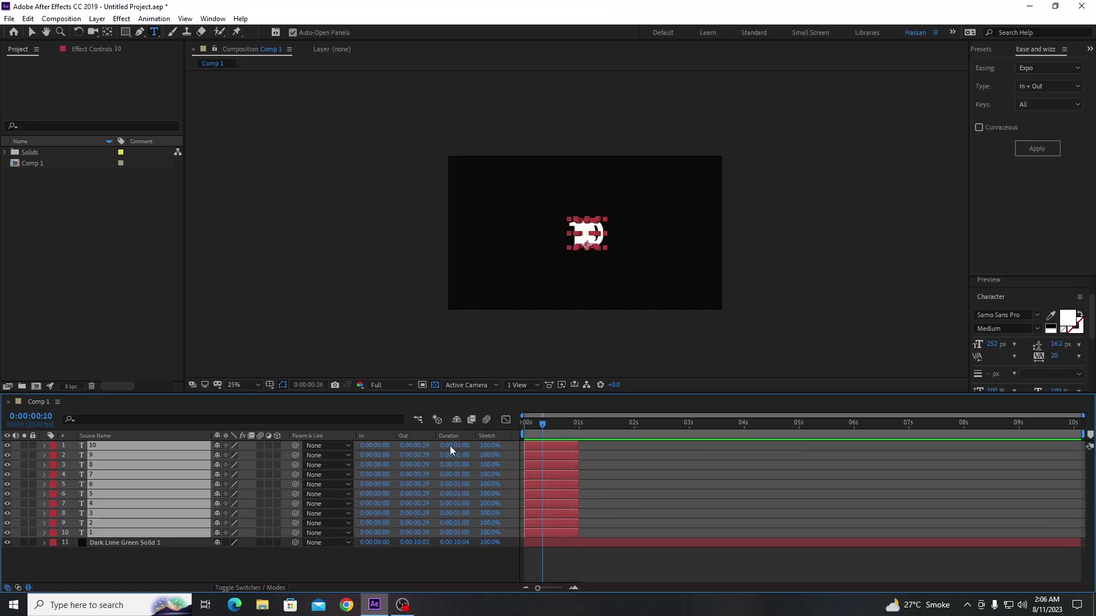
key(Home)
Set a 100% Scale keyframe at one second on every numeral layer, undoing a trial 297% start scale
key(s)
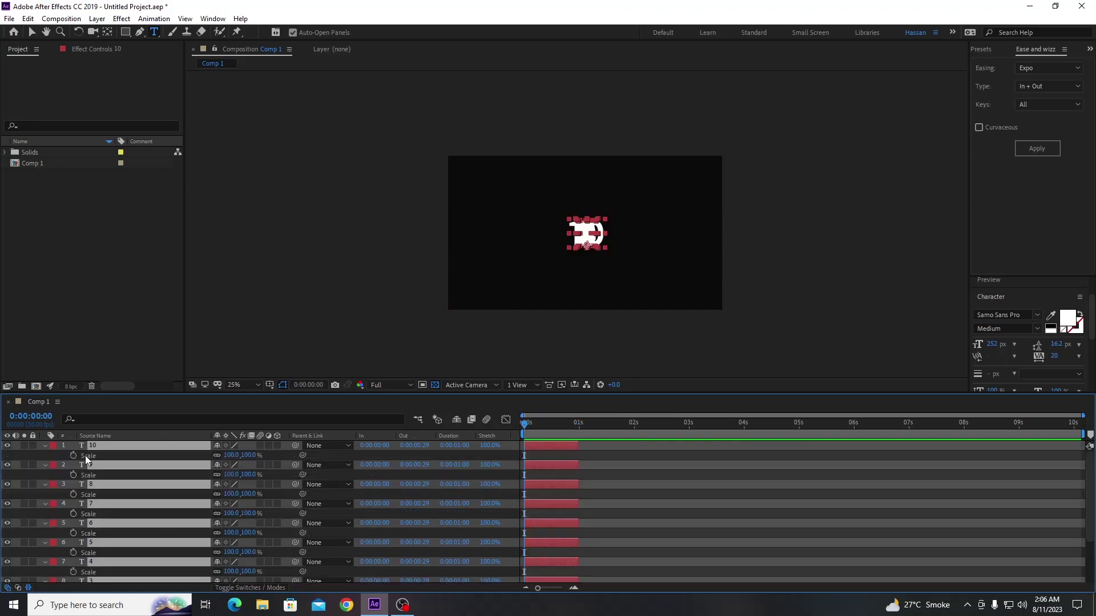
drag(537, 426, 576, 429)
click(73, 455)
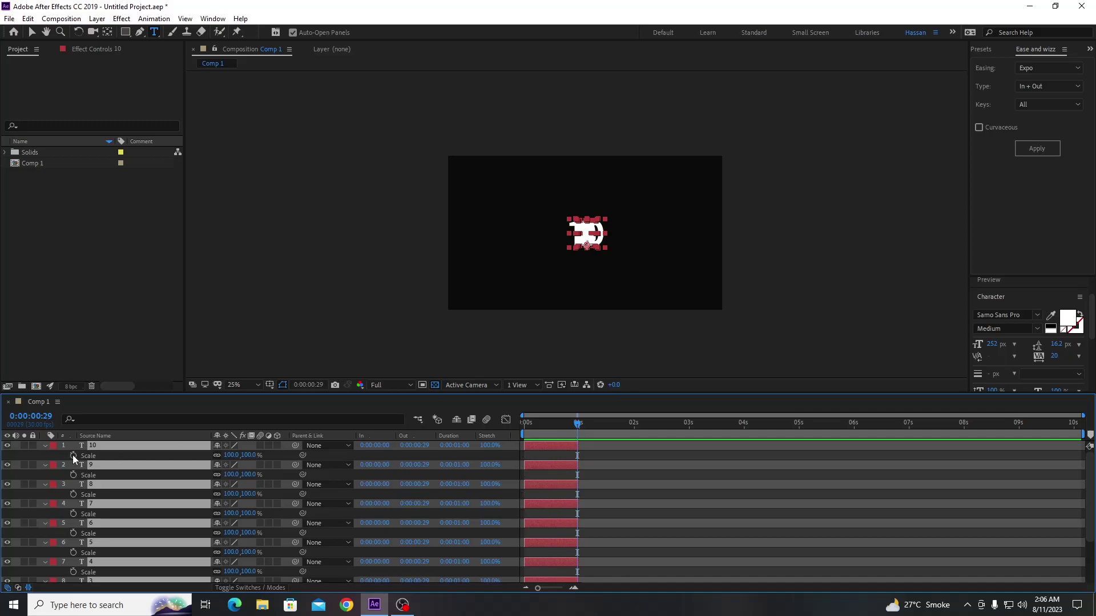
key(Home)
key(Home)
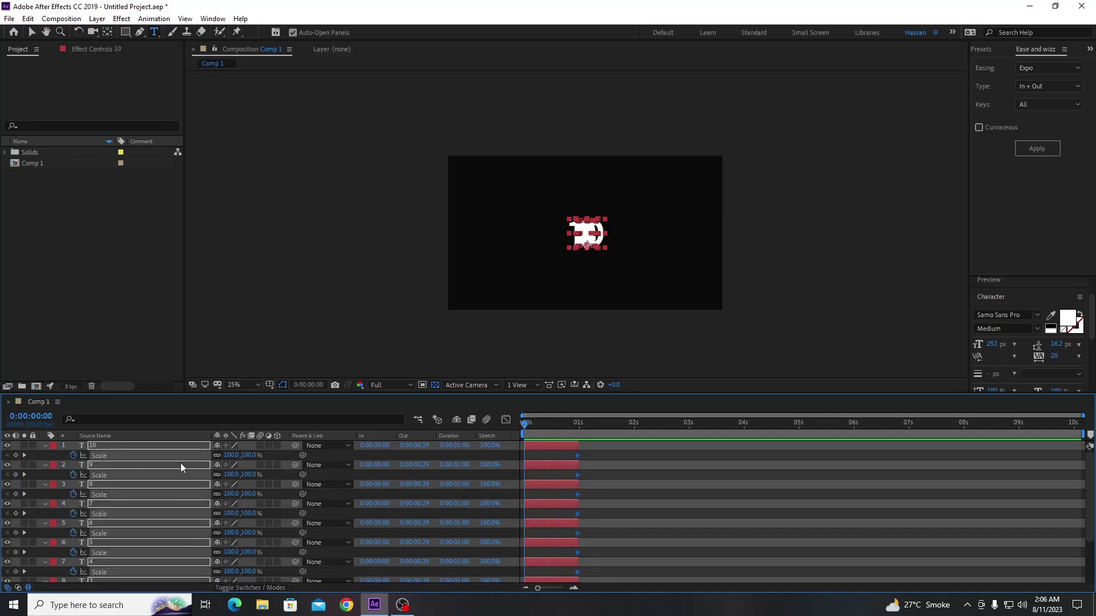
drag(227, 457, 340, 456)
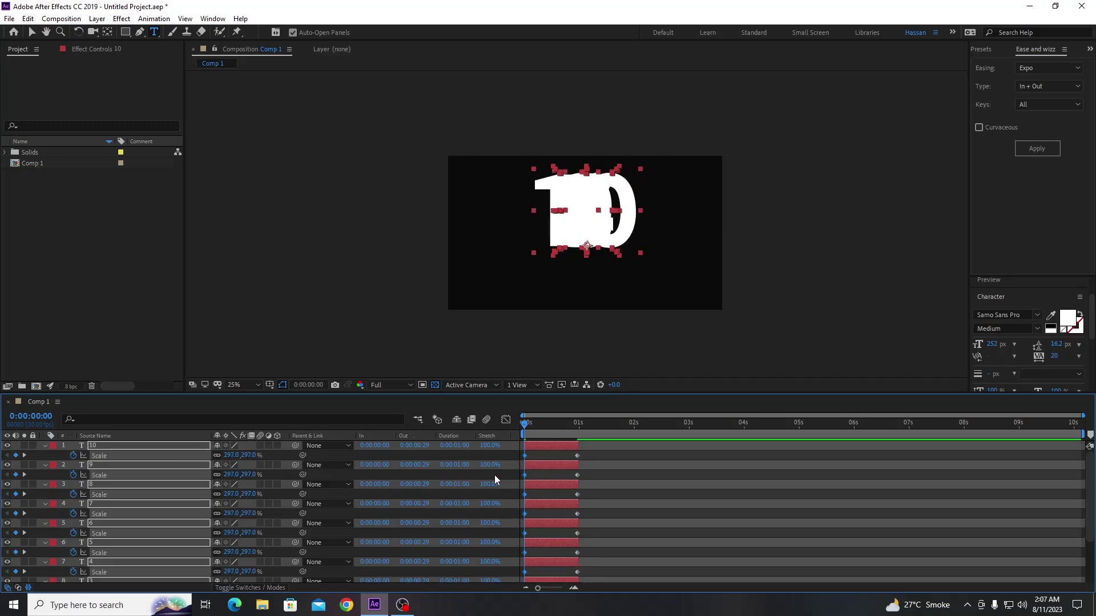
key(ctrl+z)
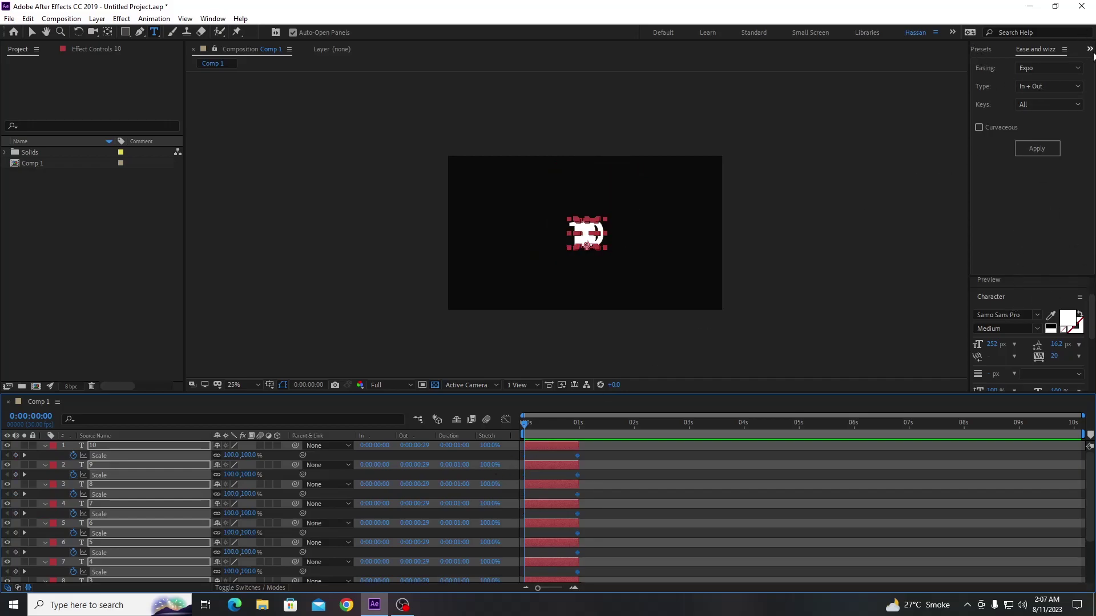
Centre the numerals' anchor points via Move Anchor Point, then set Scale to 467% at 0:00
click(1090, 49)
click(1052, 65)
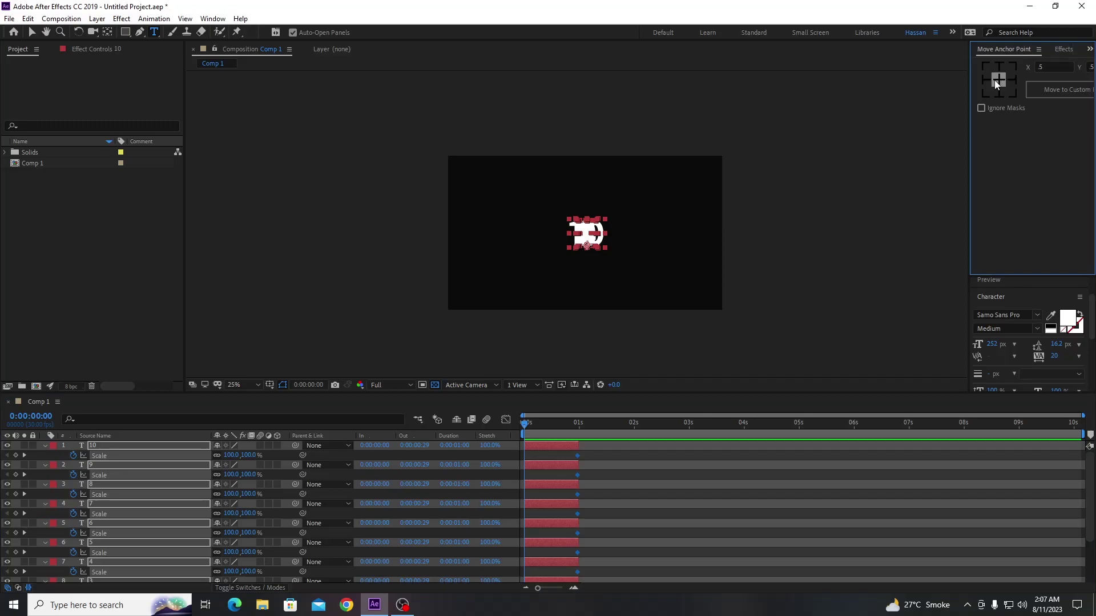
click(996, 83)
drag(231, 457, 440, 456)
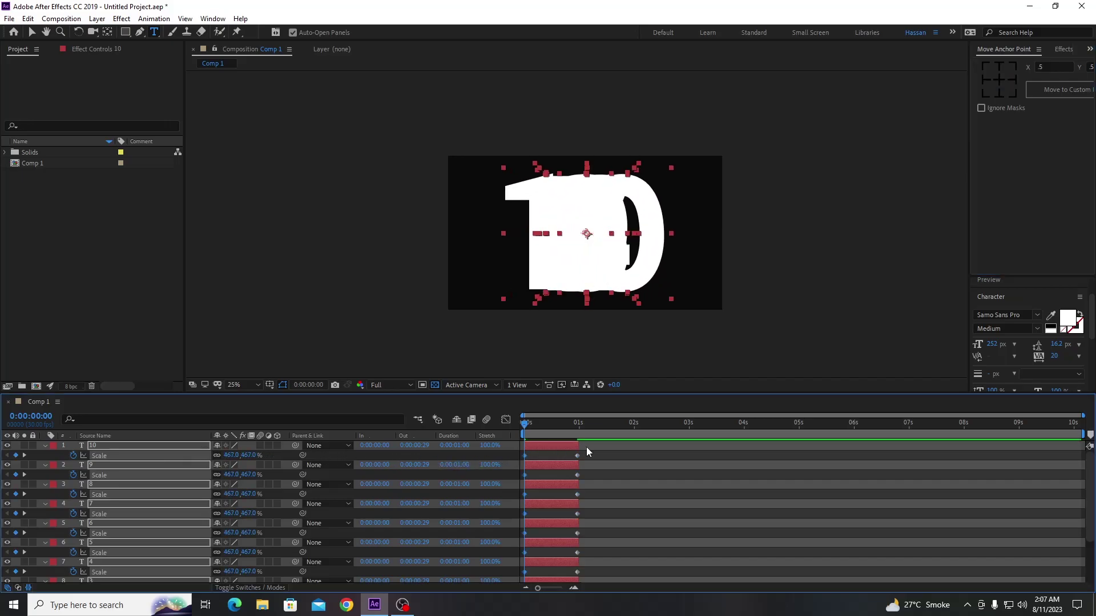
drag(525, 425, 578, 425)
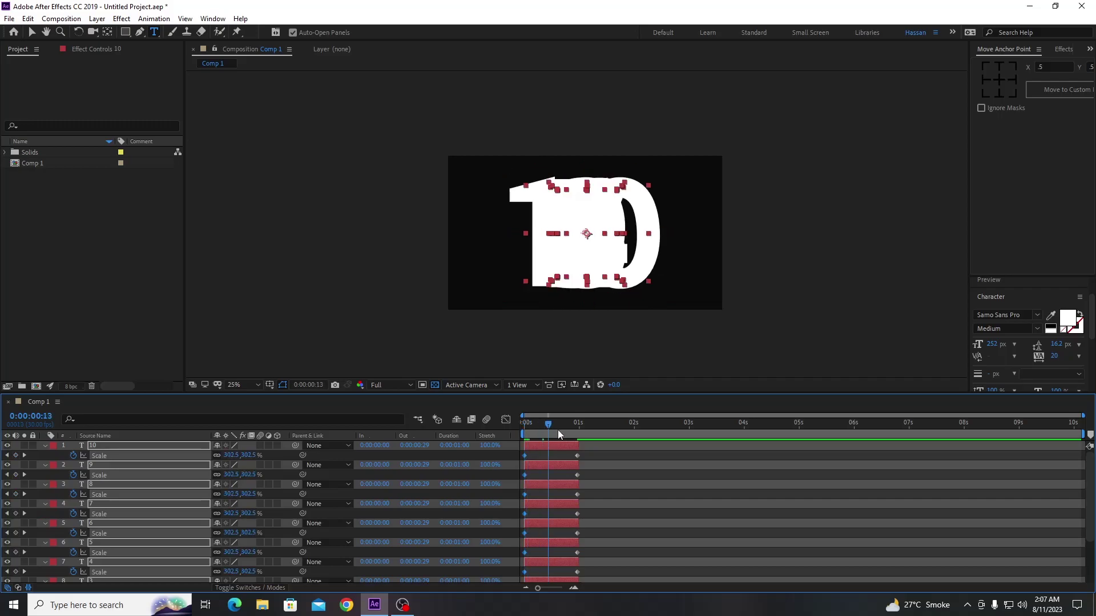
Start the layers below 10 at 1 second, then the layers below 9 at 2 seconds
ctrl+click(561, 445)
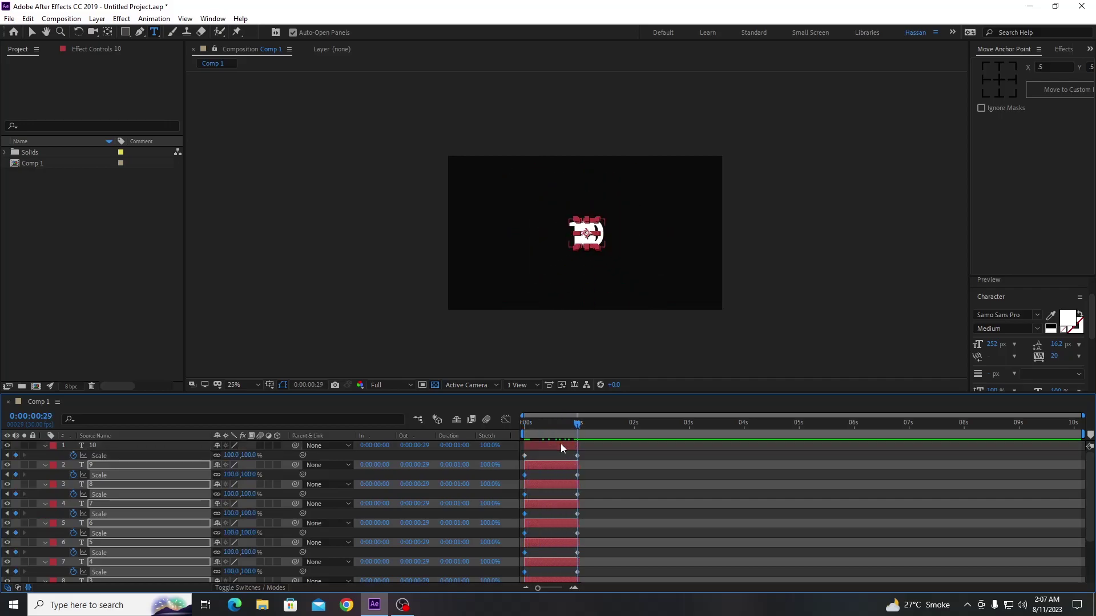
key(bracketleft)
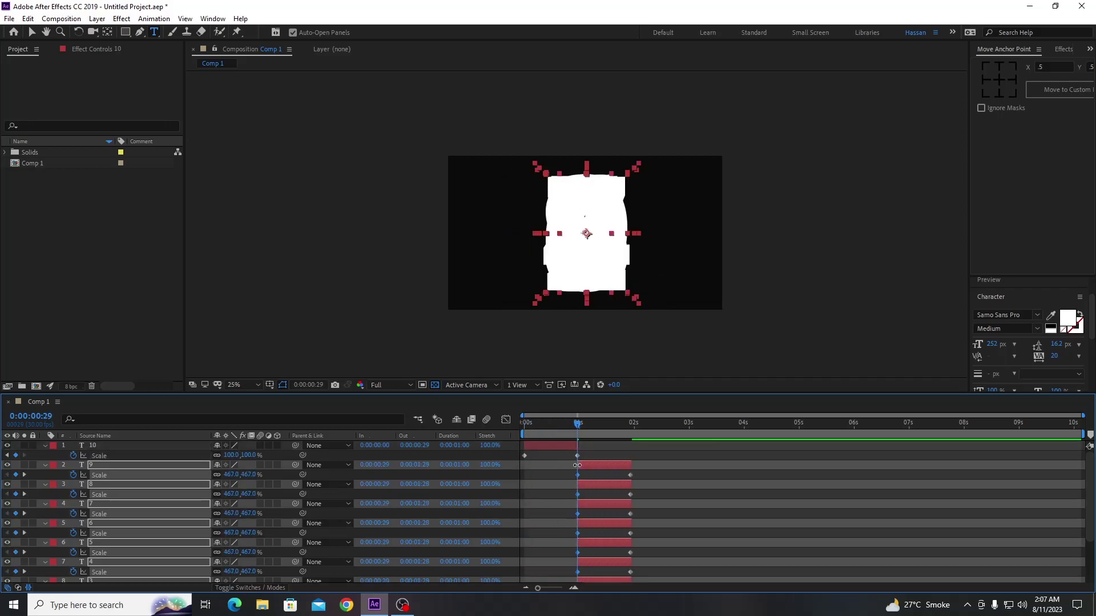
drag(579, 424, 631, 437)
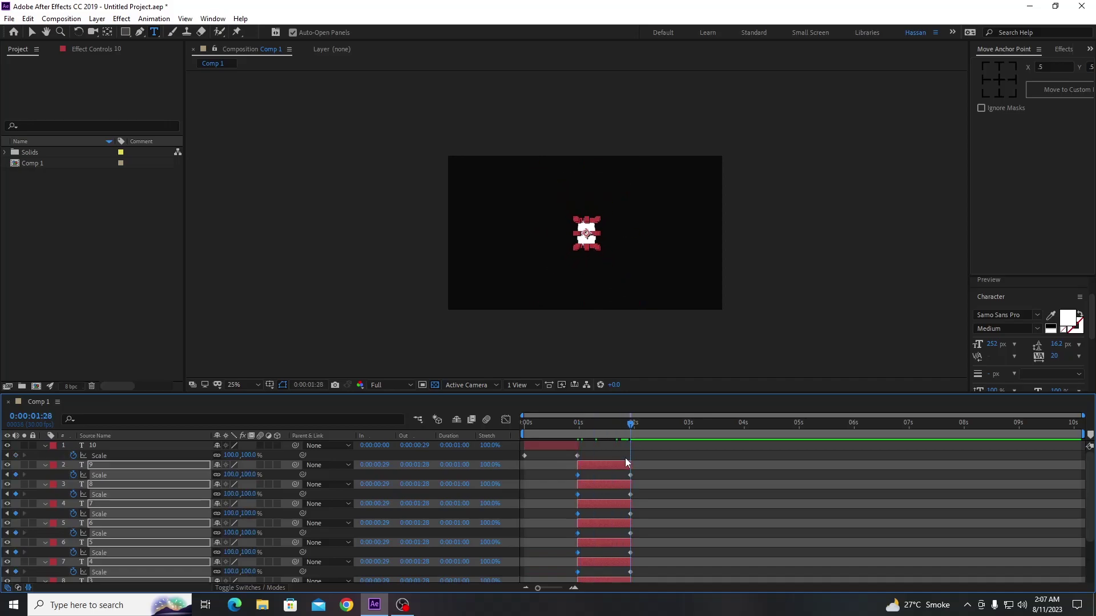
ctrl+click(620, 462)
key(bracketleft)
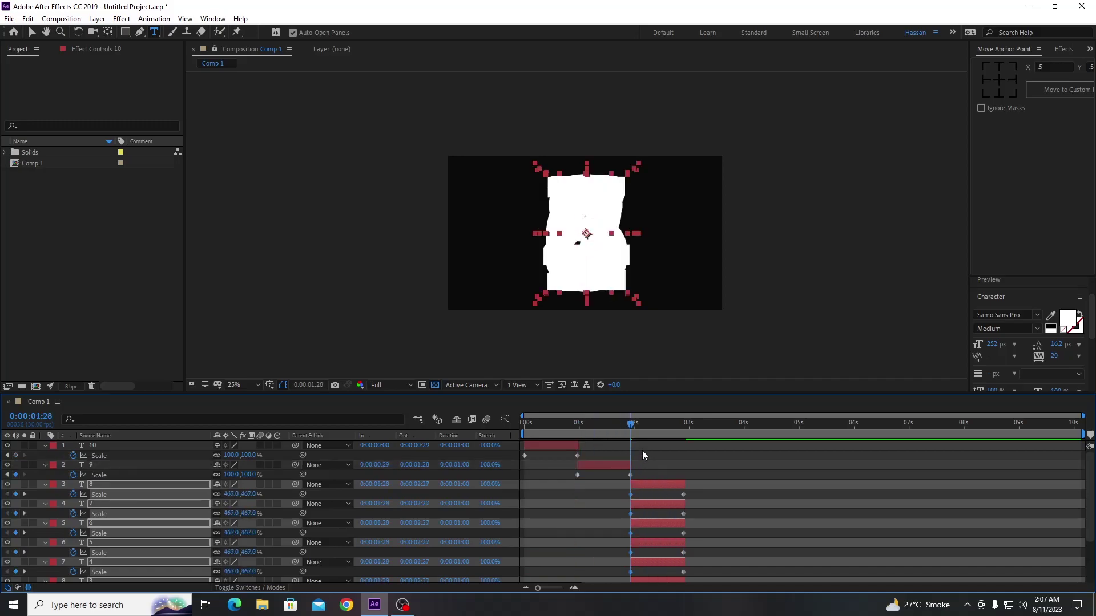
Realign the numeral 9 layer to begin exactly at 1 second and preview its timing
scroll(636, 462, up, 3)
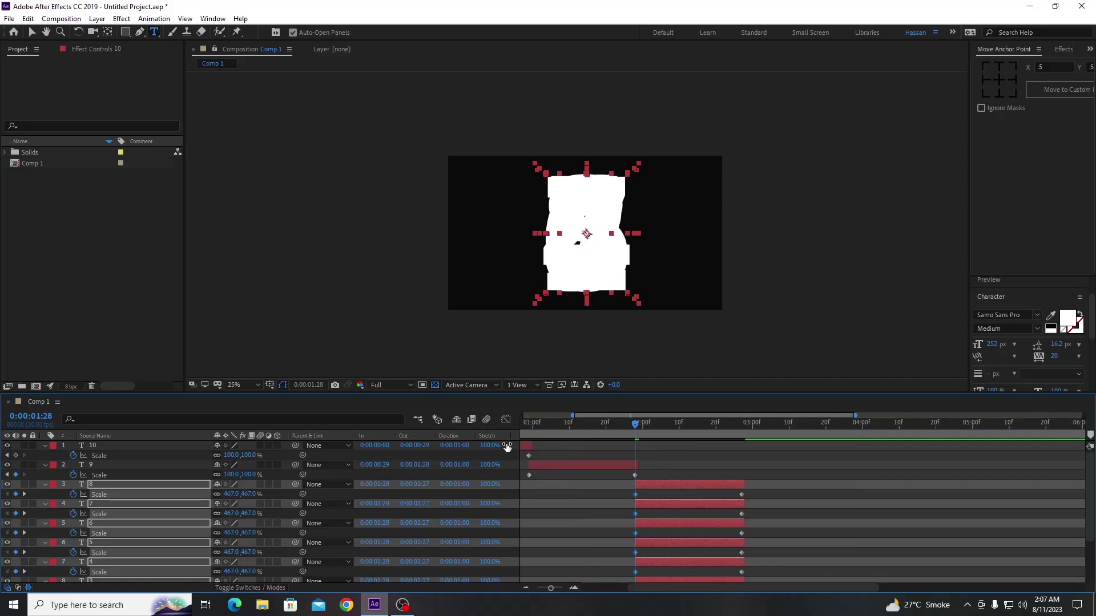
scroll(544, 446, left, 3)
scroll(558, 445, up, 2)
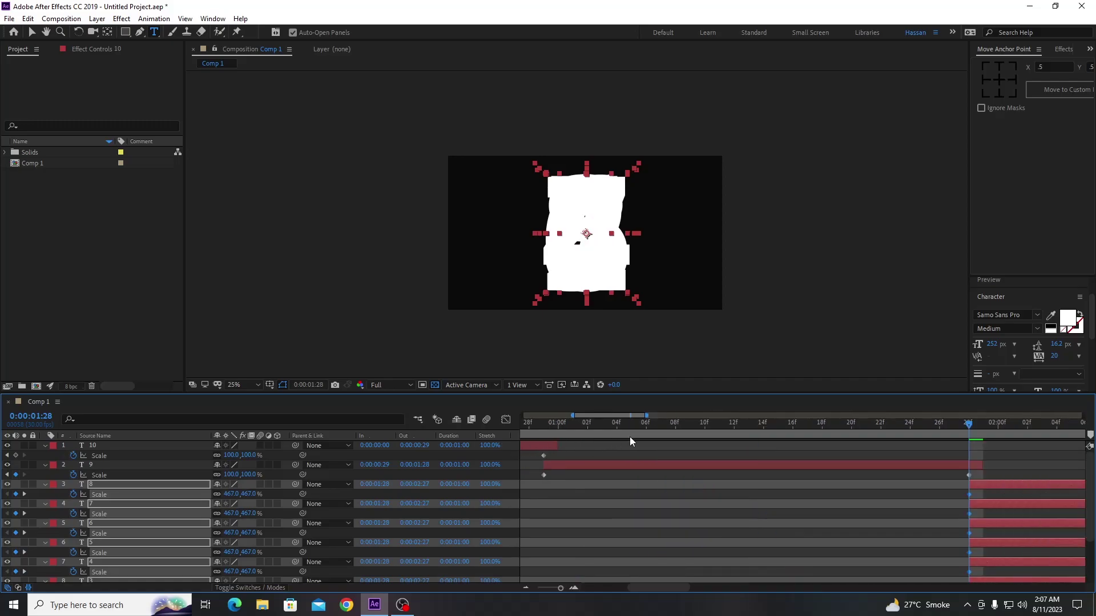
click(910, 424)
click(557, 425)
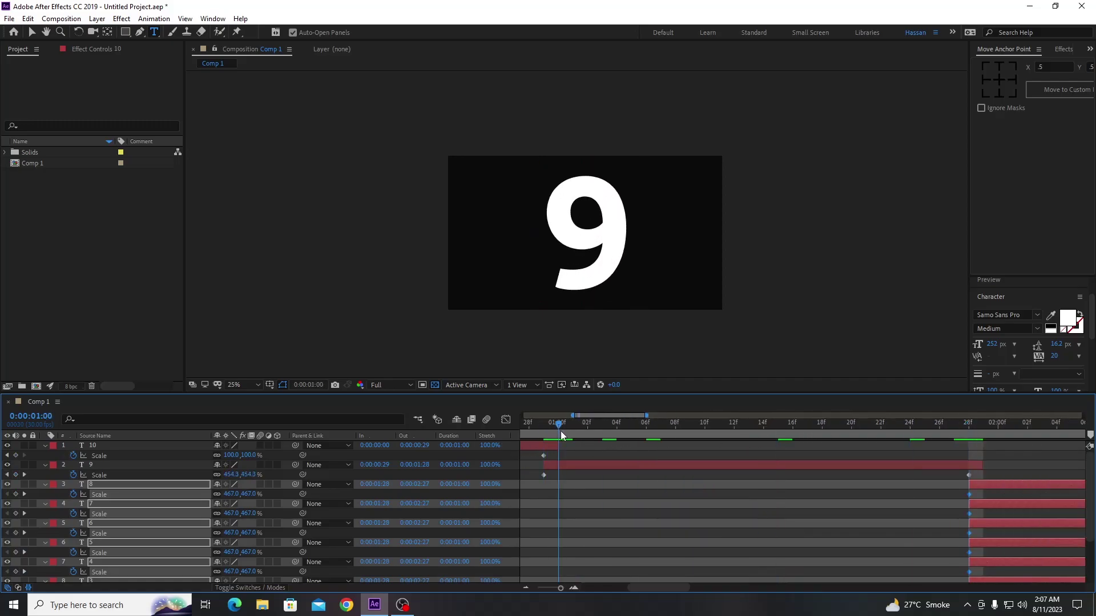
click(564, 463)
drag(621, 473, 635, 474)
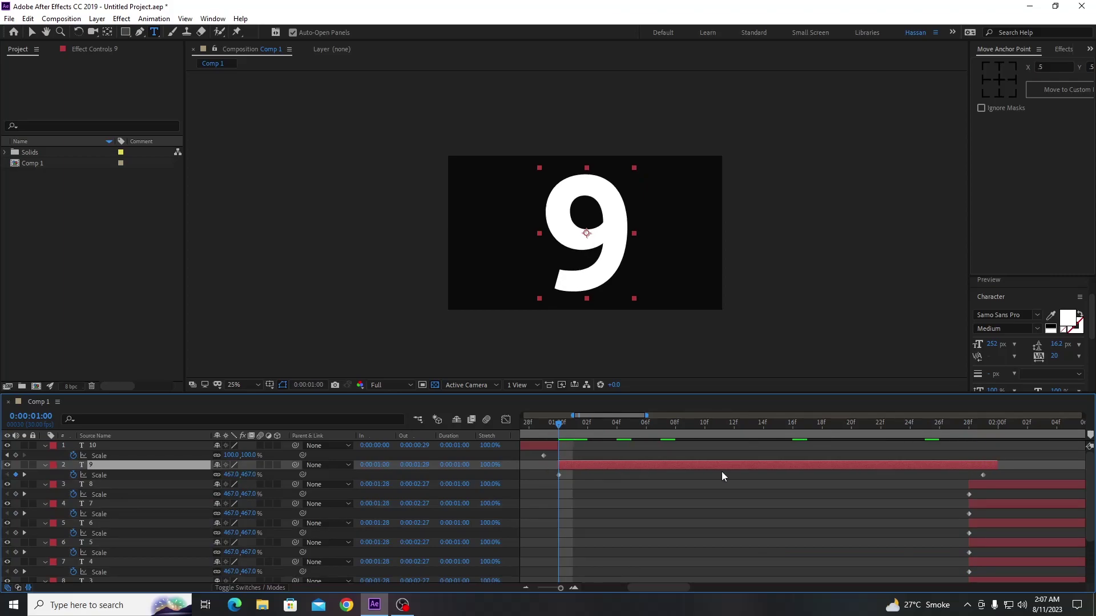
key(space)
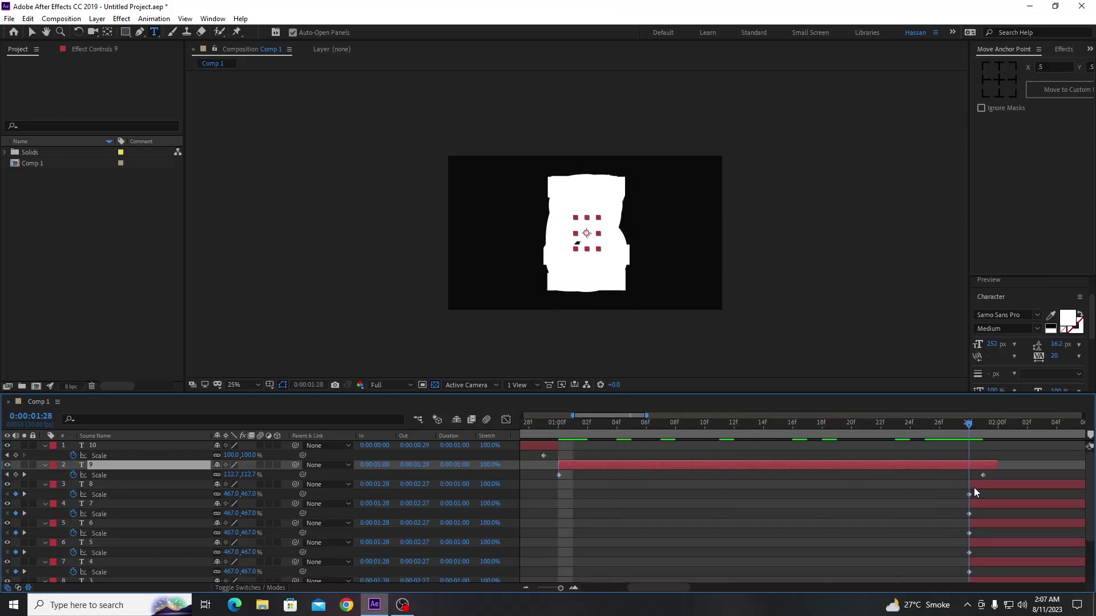
Select the numeral 8 layer with the lower numerals and preview playback around 2 seconds
click(974, 484)
scroll(953, 544, down, 3)
scroll(816, 556, down, 3)
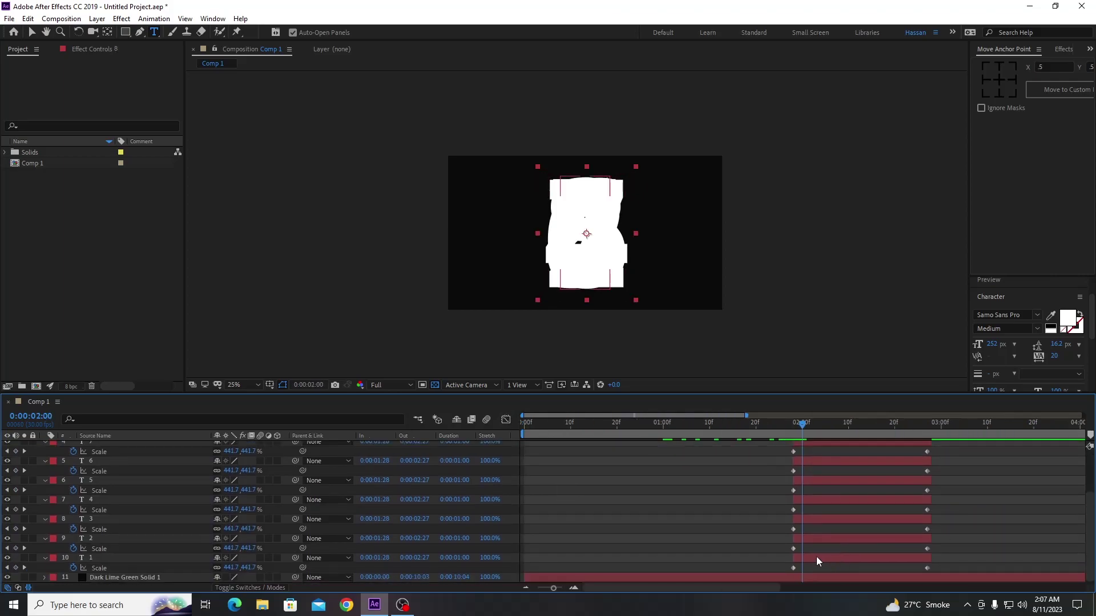
shift+click(815, 557)
drag(815, 557, 827, 557)
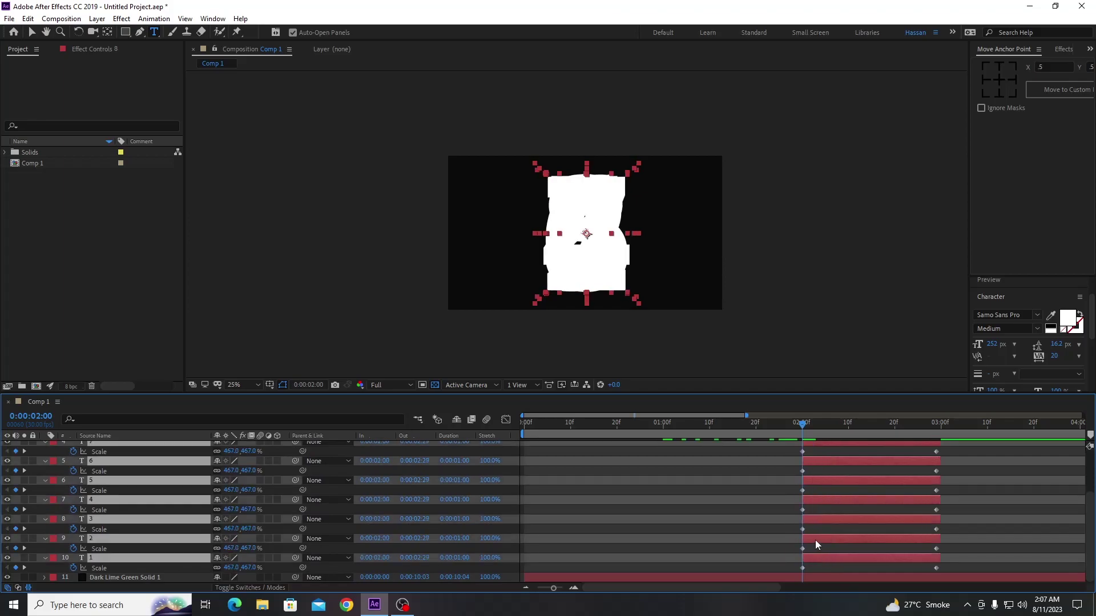
scroll(815, 540, up, 3)
key(space)
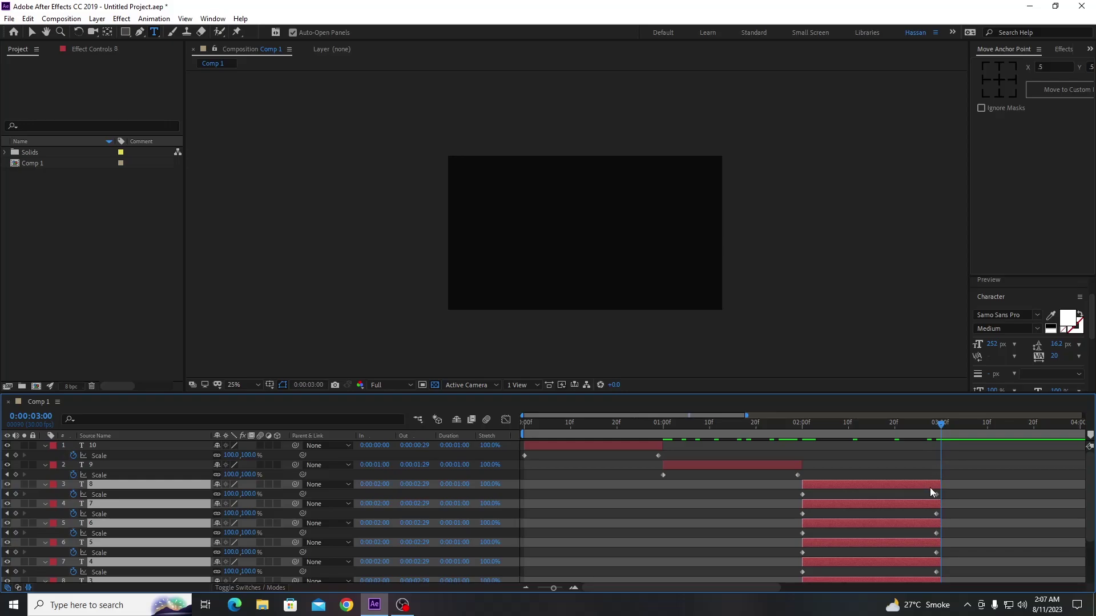
Start the 7 numeral and the lower layers at 3 seconds
ctrl+click(903, 489)
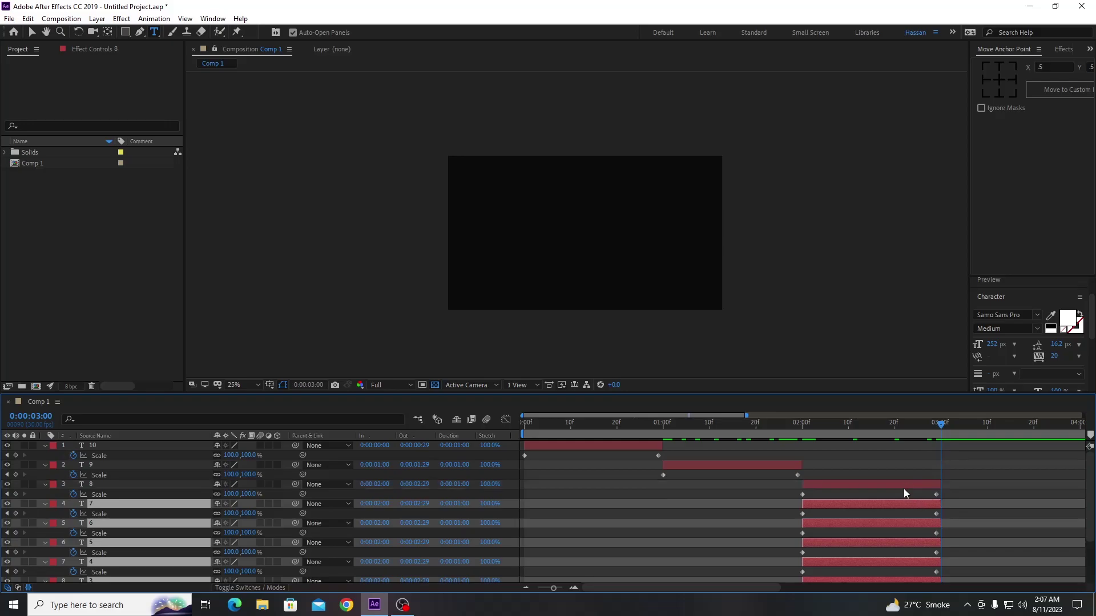
key(bracketleft)
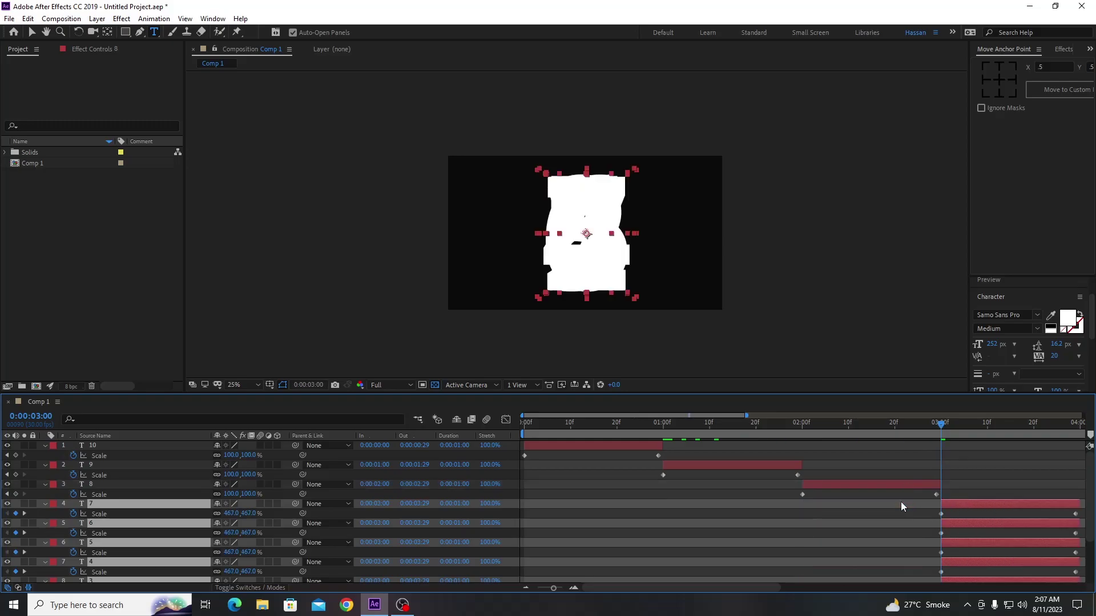
scroll(901, 502, down, 3)
key(minus)
scroll(840, 505, up, 3)
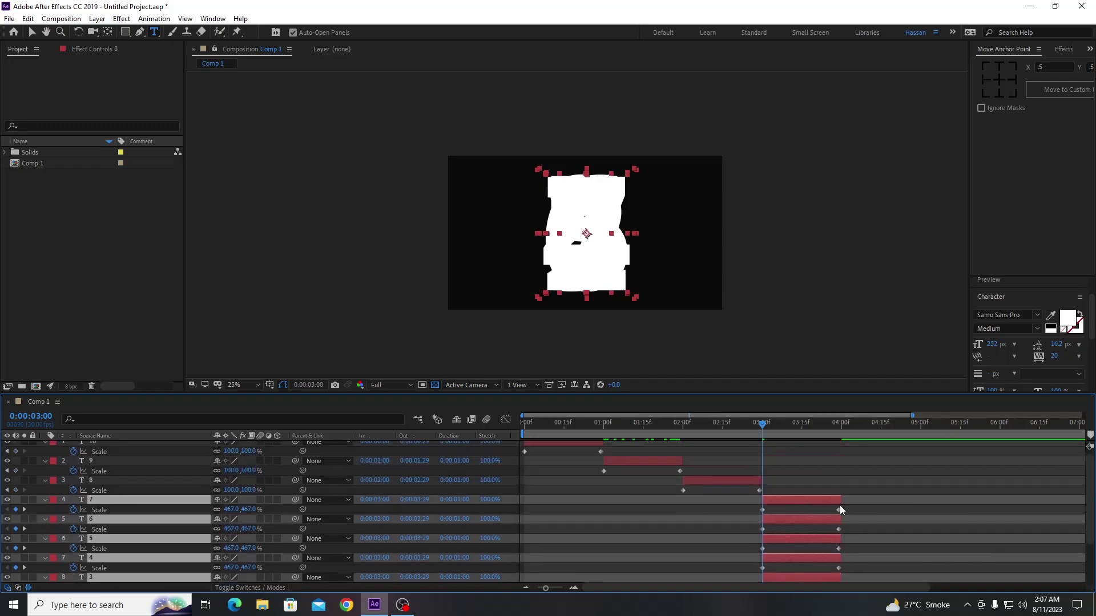
Push the 6 numeral and the later numerals to start at 4 seconds
drag(765, 427, 843, 450)
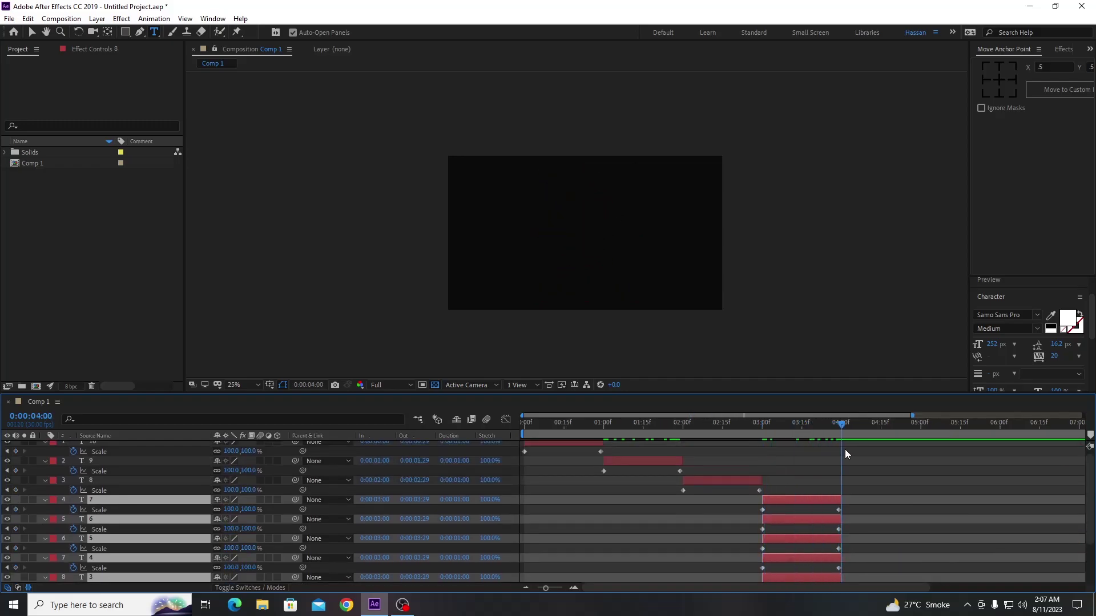
ctrl+click(827, 500)
mouse_move(818, 518)
mouse_down()
mouse_move(899, 522)
mouse_move(943, 549)
mouse_move(1028, 567)
mouse_up()
ctrl+click(866, 521)
Shift the 5, 4 and 3 layers later so numeral 5 follows numeral 6
ctrl+click(941, 542)
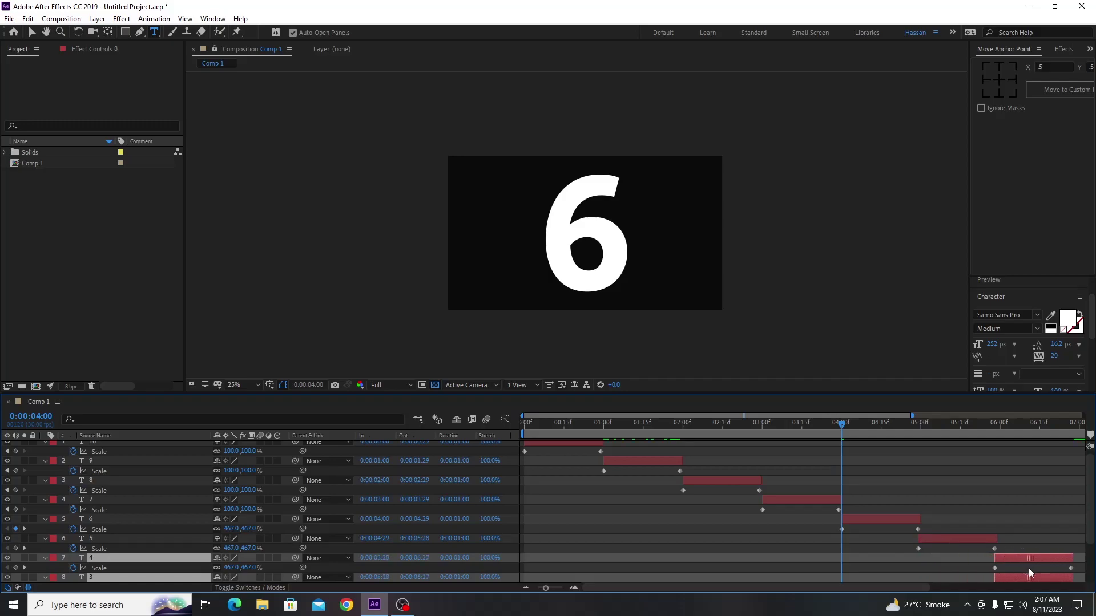
key(minus)
scroll(848, 569, up, 5)
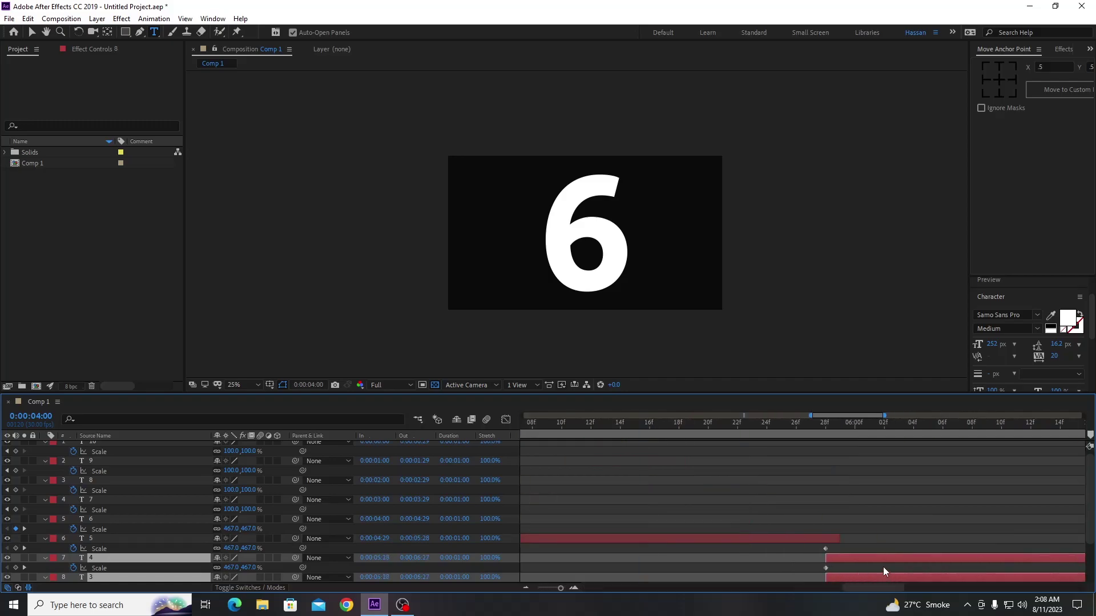
drag(889, 558, 894, 557)
key(minus)
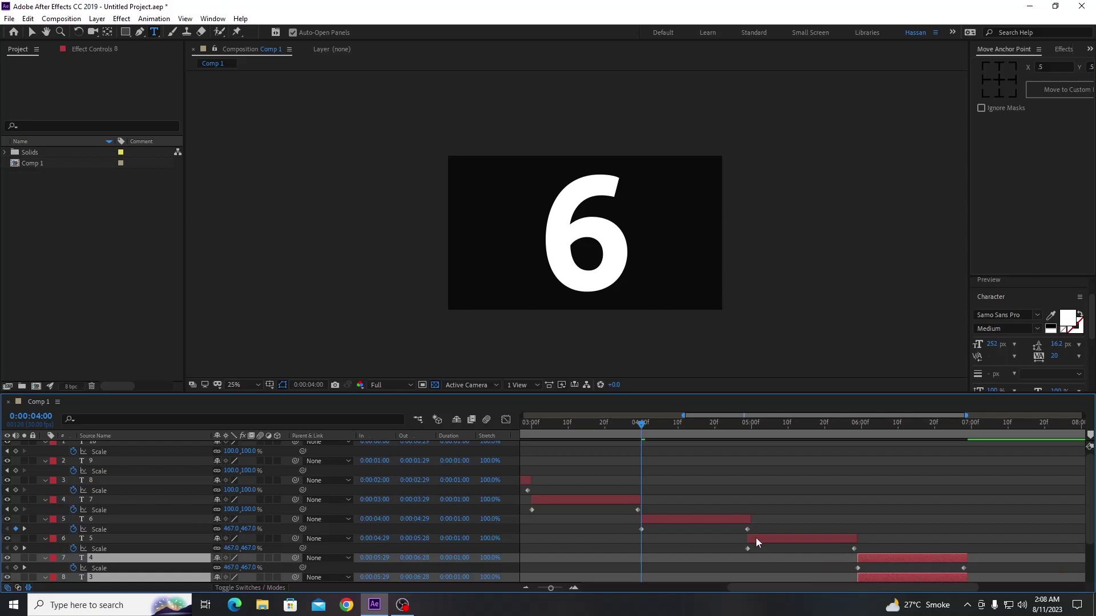
scroll(748, 534, up, 5)
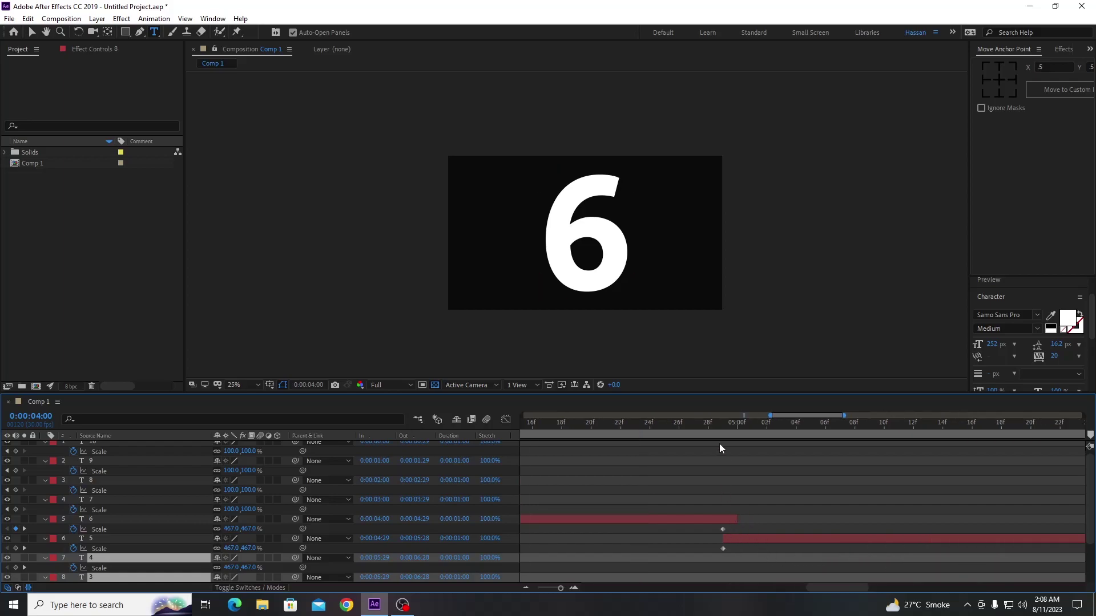
Nudge the 5, 4 and 3 numeral layers one frame later with Alt+Page Down
click(751, 535)
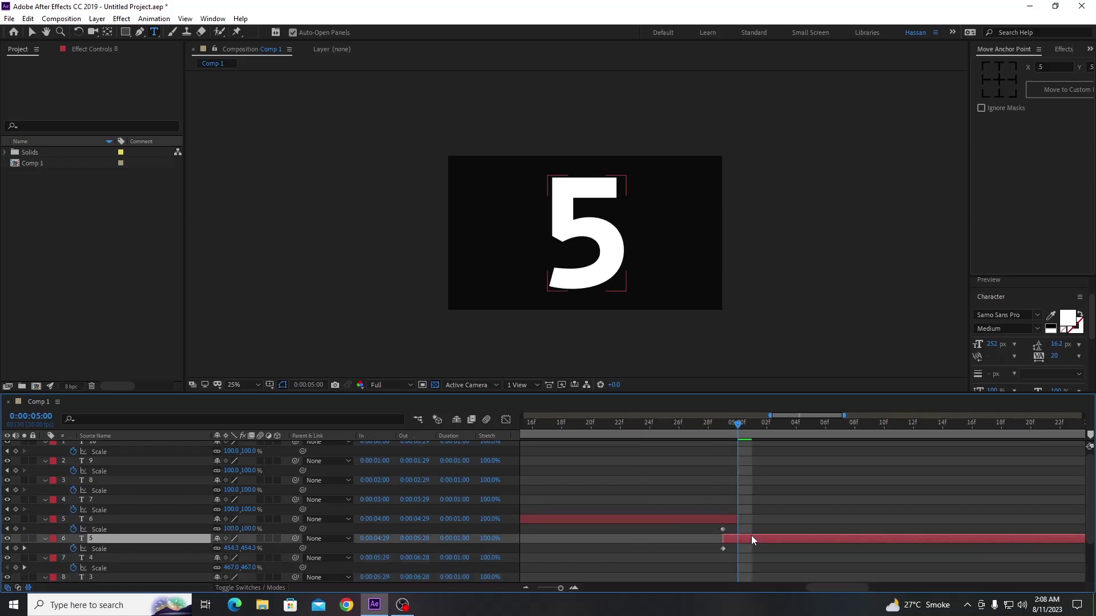
key(backslash)
shift+click(868, 580)
scroll(777, 528, up, 5)
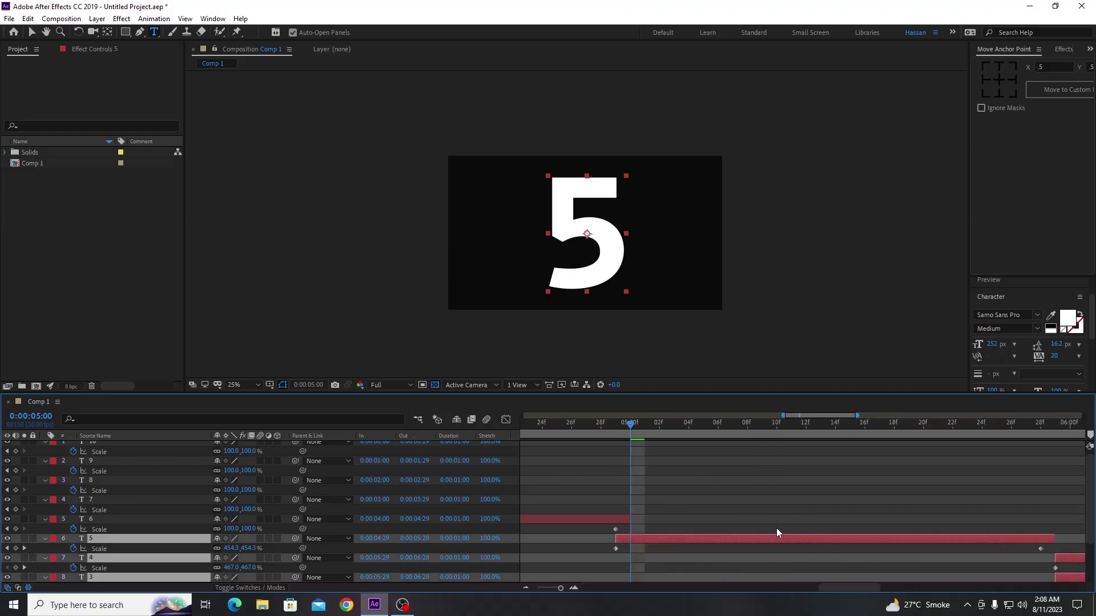
key(alt+Page_Down)
key(semicolon)
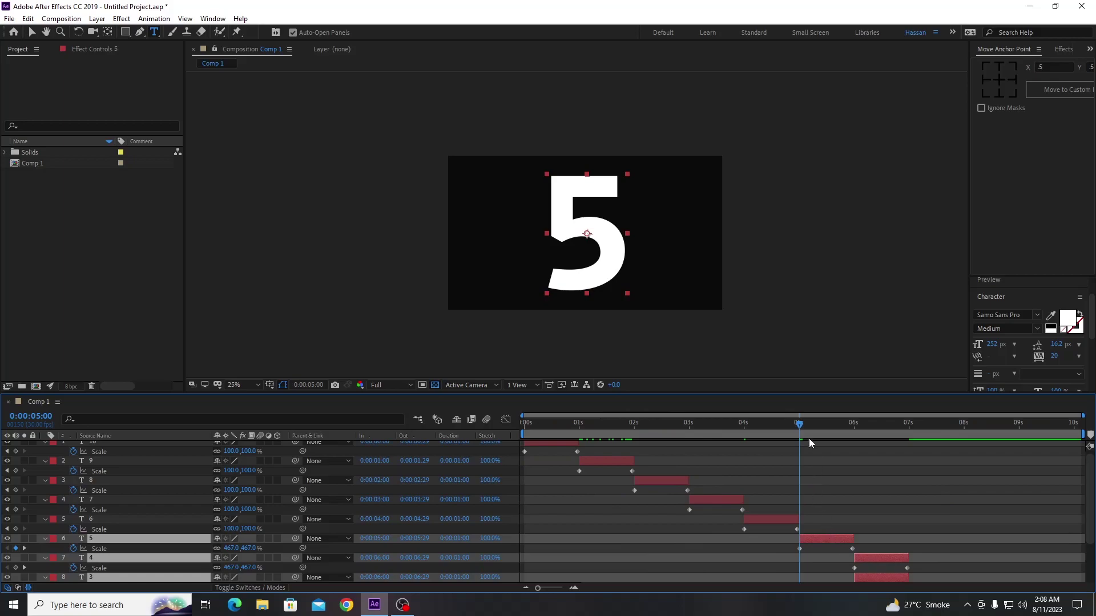
Check where numeral 5 ends, then slide the following layers later in time
drag(800, 429, 851, 454)
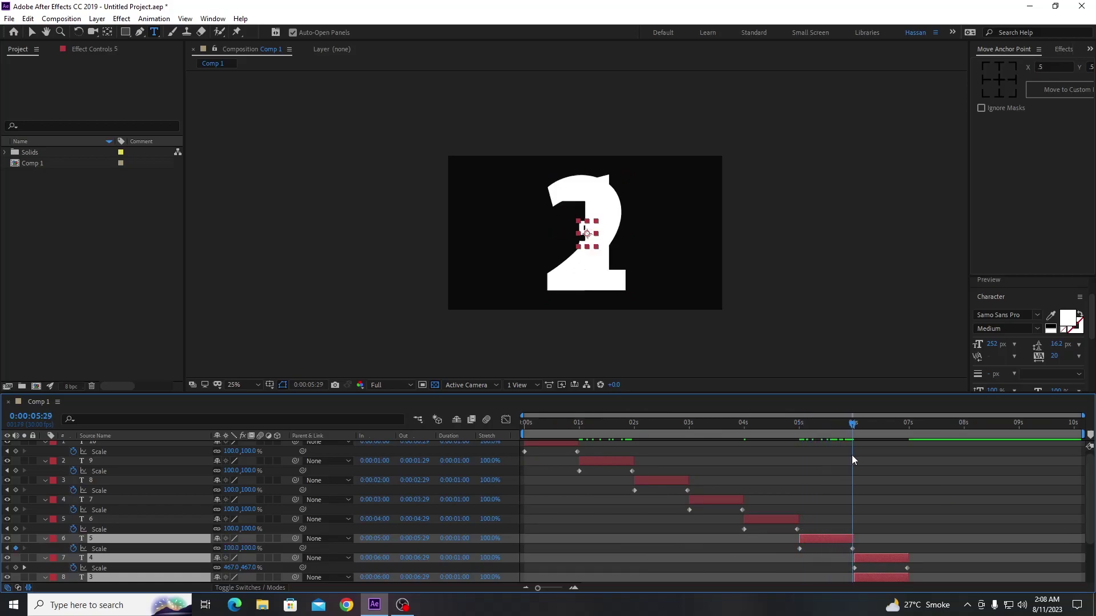
scroll(854, 480, up, 5)
drag(789, 434, 805, 434)
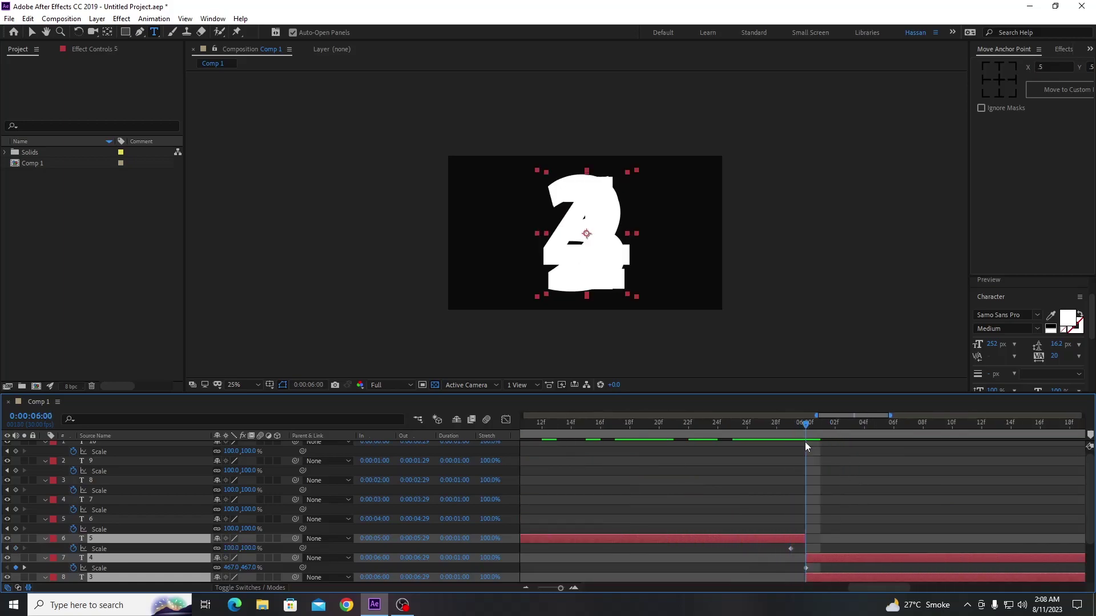
key(semicolon)
scroll(840, 551, down, 2)
scroll(860, 553, up, 3)
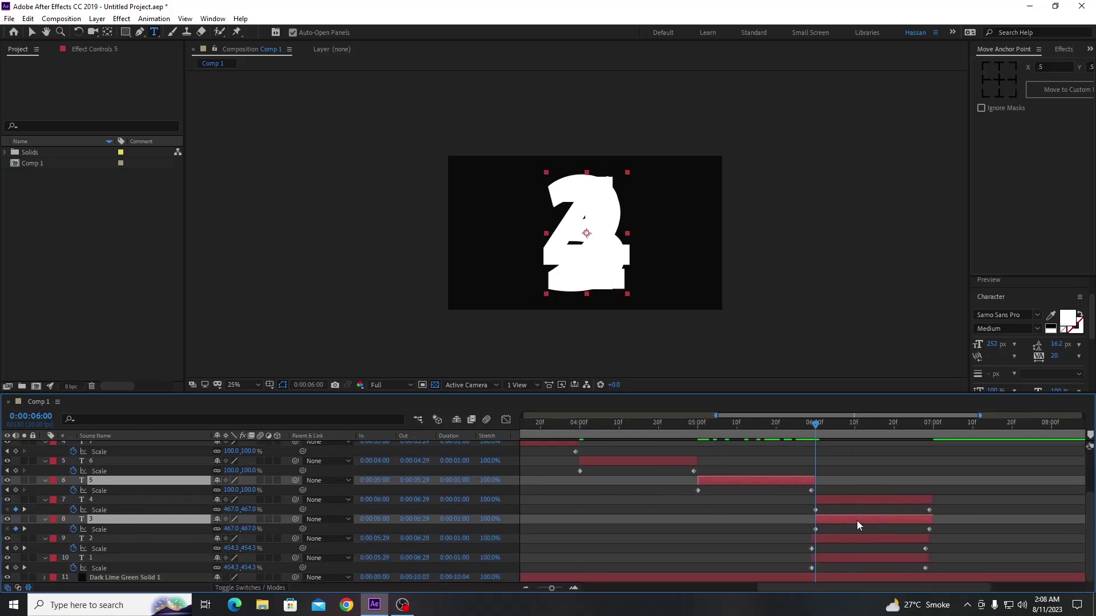
drag(857, 521, 908, 526)
Undo the accidental shift of layer 5 and move numeral 3 to start at 7 seconds
key(ctrl+z)
ctrl+click(789, 479)
drag(847, 523, 964, 519)
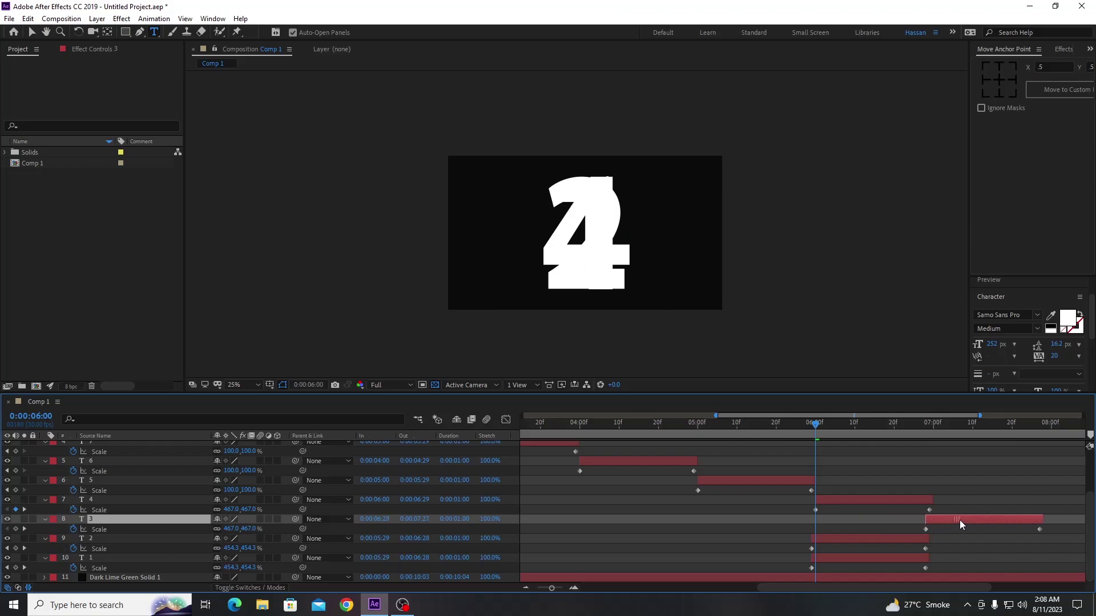
Start the 2 and 1 numeral layers at 8 seconds
click(877, 542)
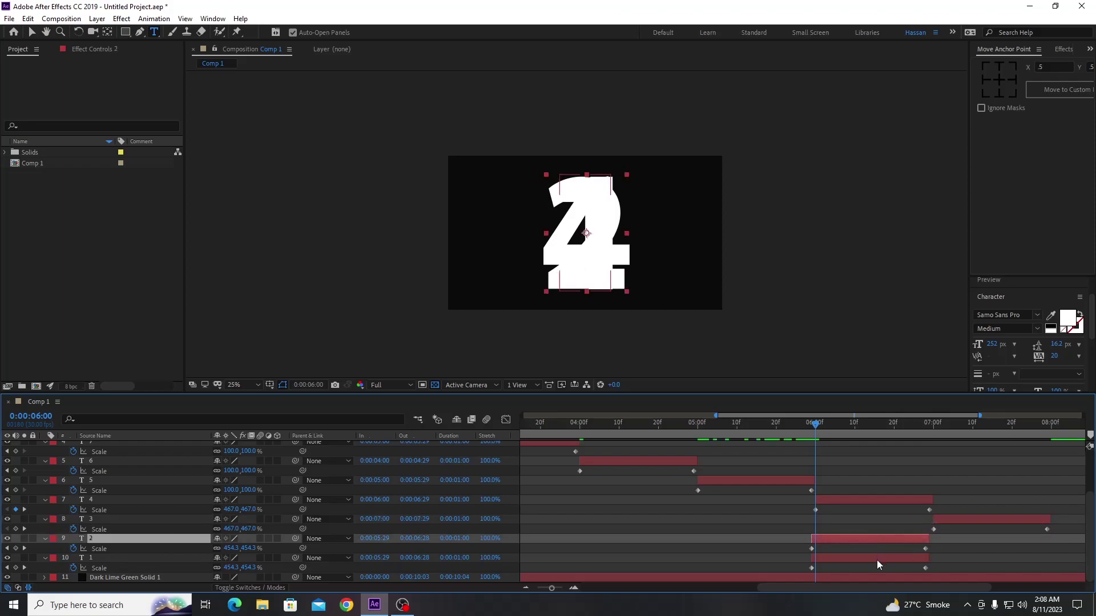
shift+click(874, 557)
scroll(962, 522, up, 2)
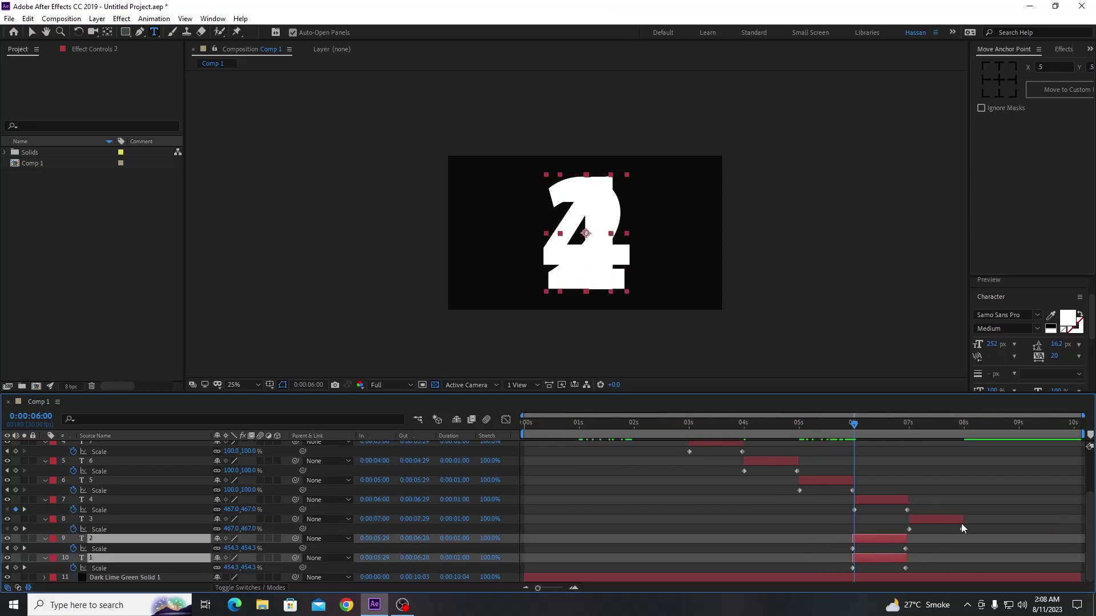
click(979, 428)
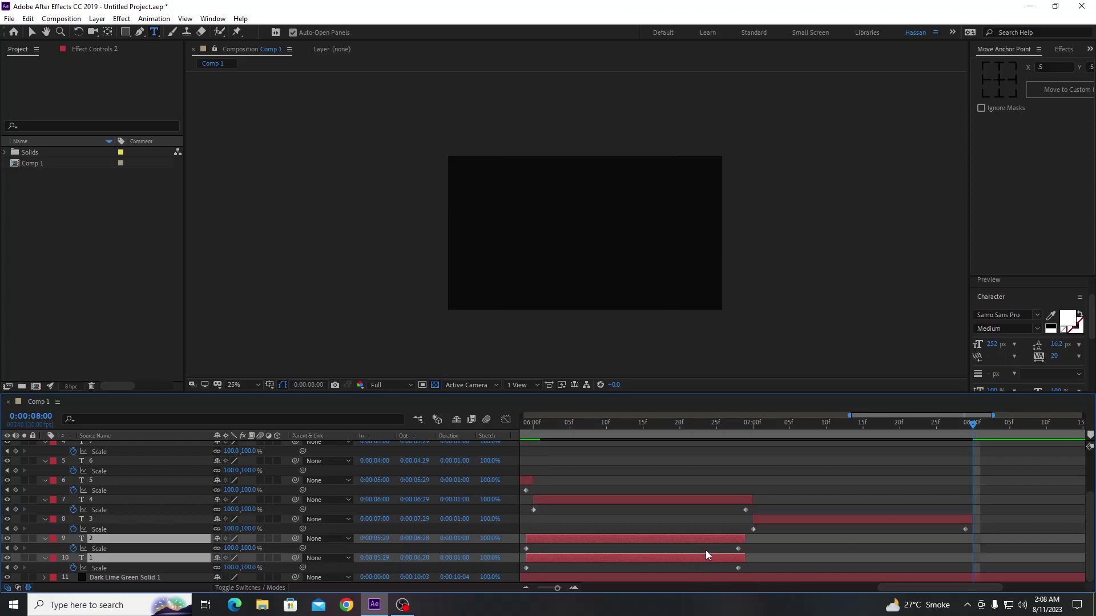
key(bracketleft)
scroll(836, 523, down, 2)
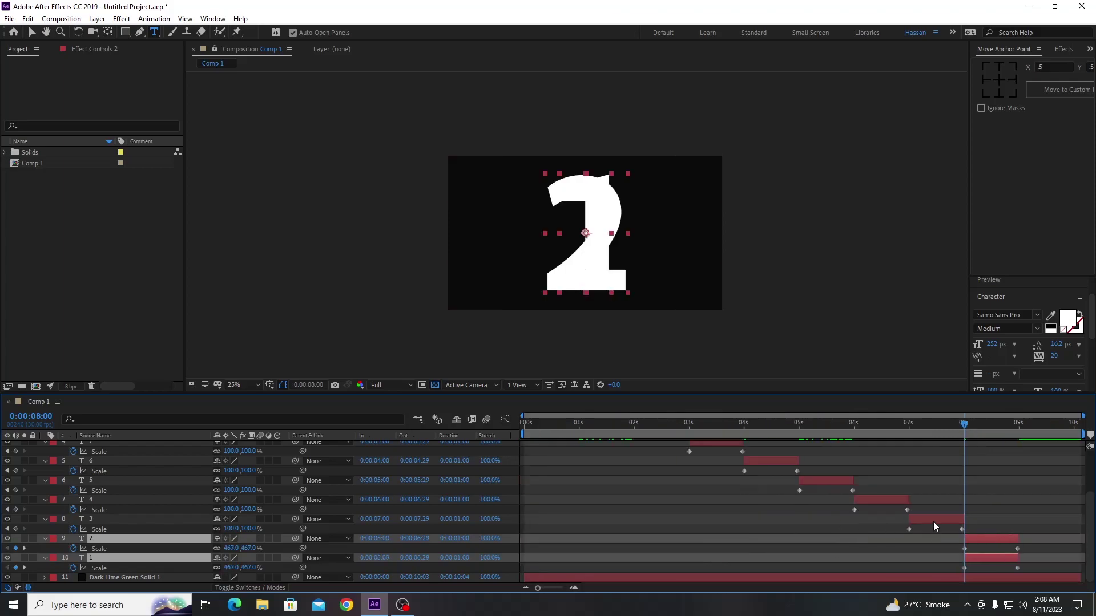
scroll(1025, 533, up, 1)
scroll(947, 545, up, 1)
scroll(1039, 520, up, 1)
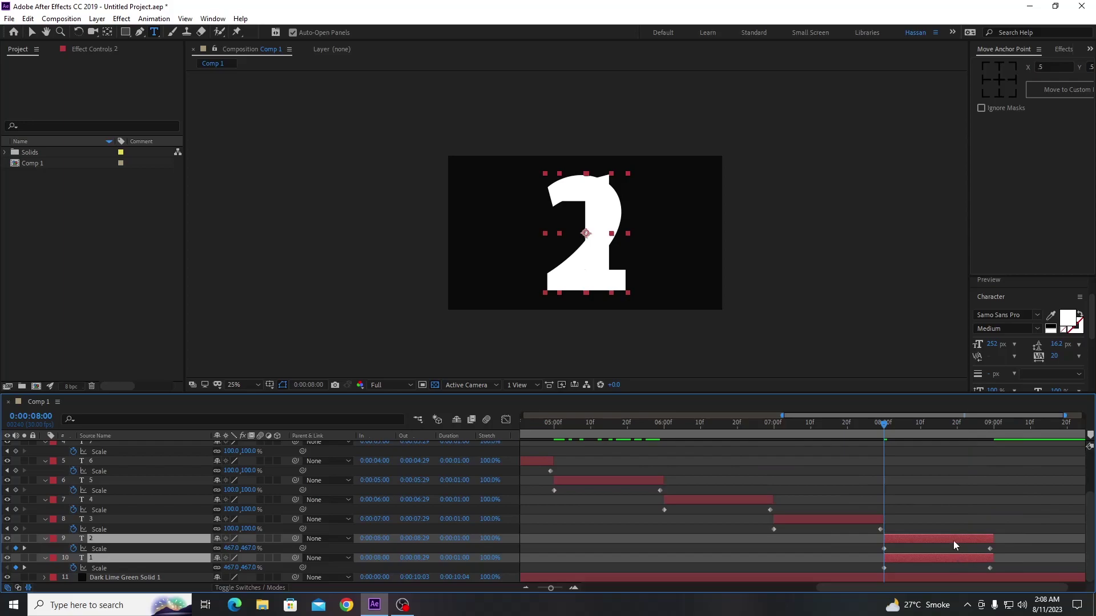
Move numeral 1 to start at 9 seconds and return the current time to 0
click(943, 559)
drag(943, 560, 1052, 563)
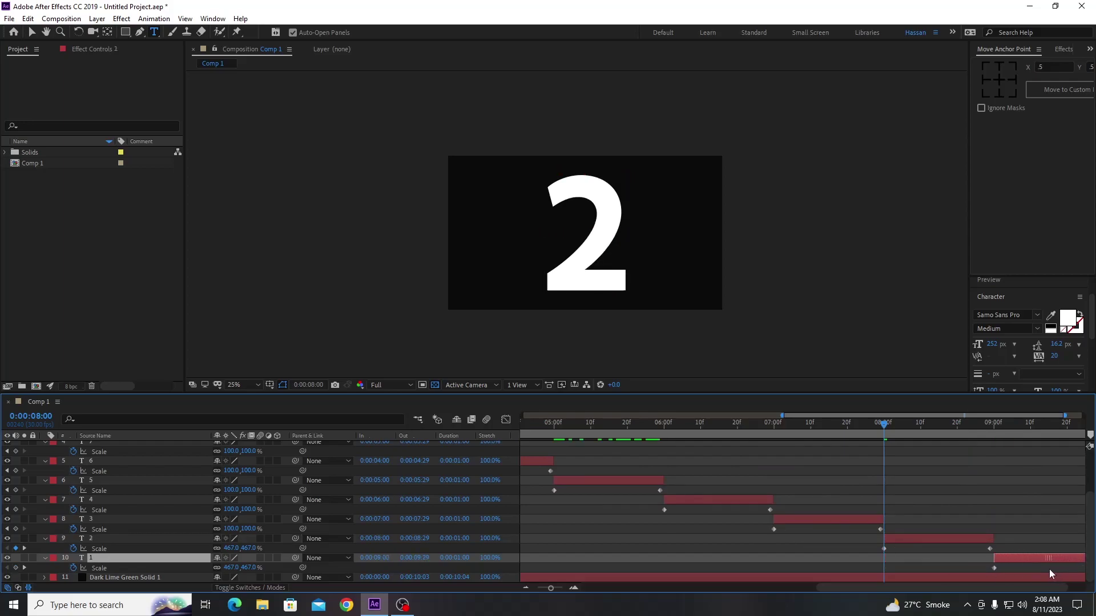
scroll(984, 555, down, 3)
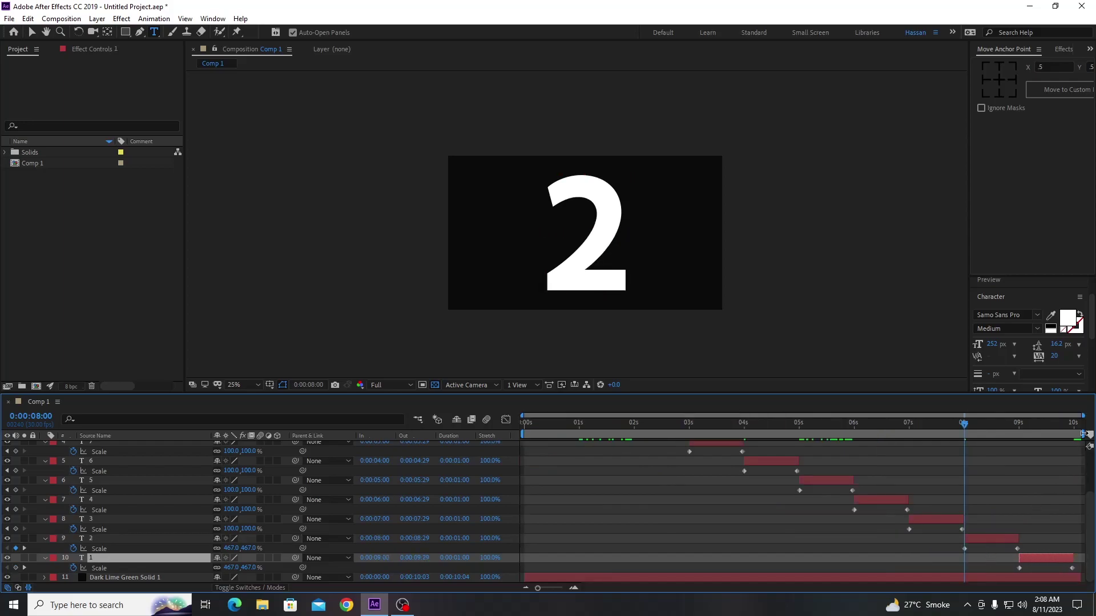
drag(1084, 435, 1076, 435)
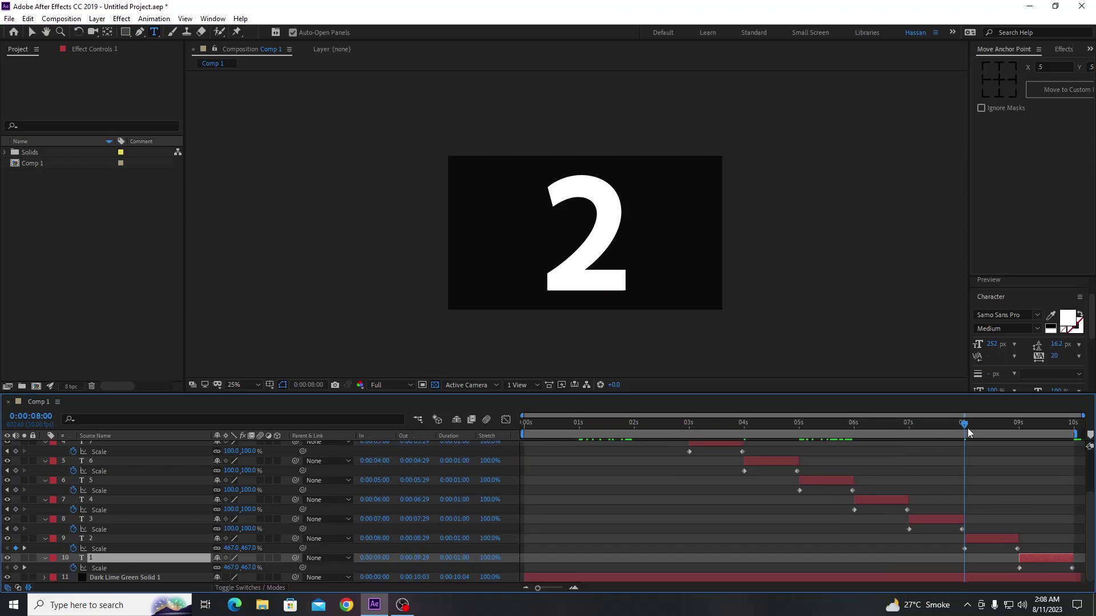
drag(969, 433, 524, 485)
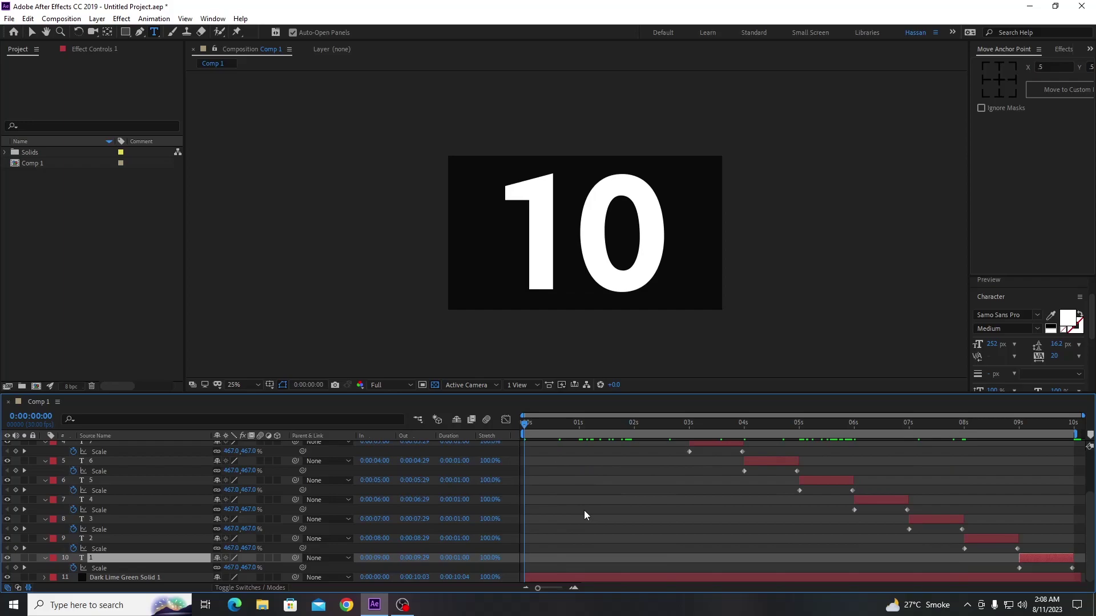
key(space)
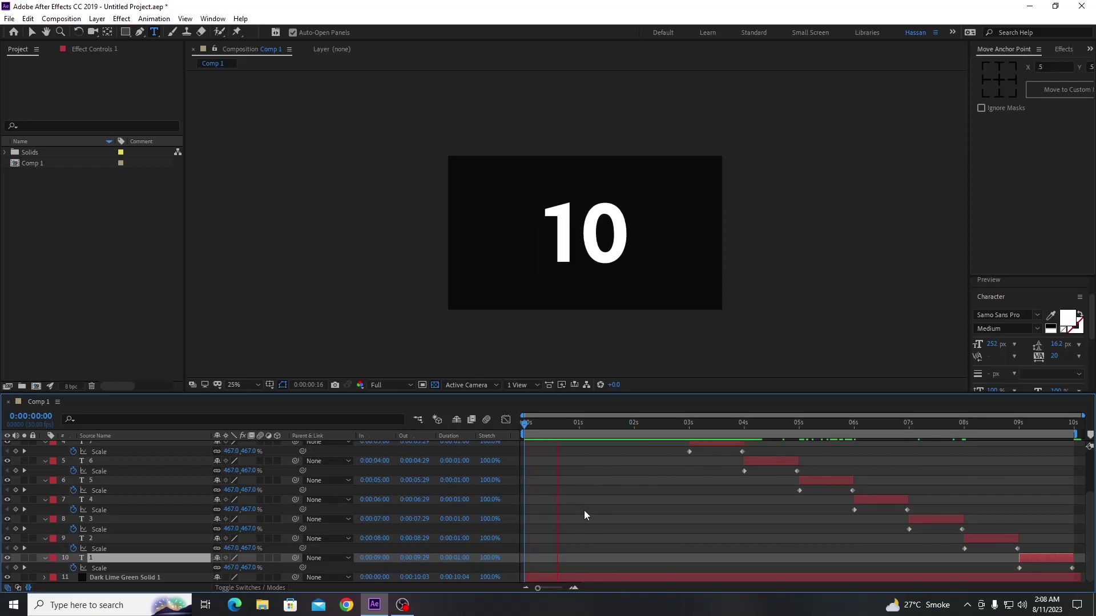